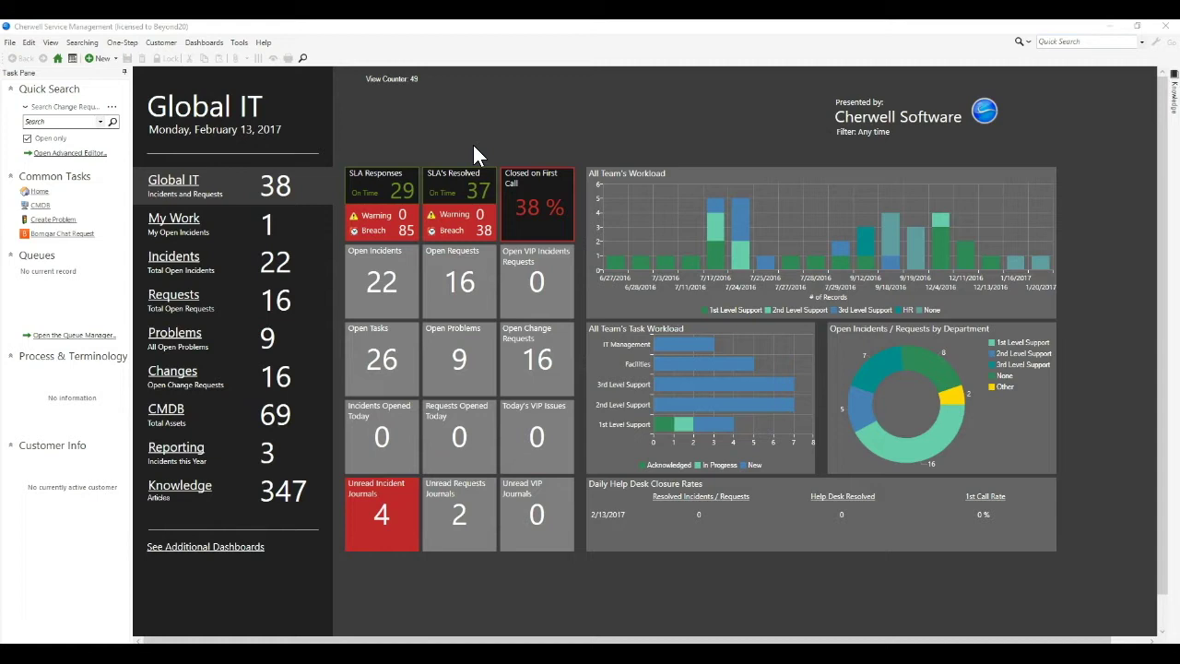
Step: Open the One-Step Action Manager
{"action": "left_click", "coordinate": [207, 46]}
{"action": "left_click", "coordinate": [122, 43]}
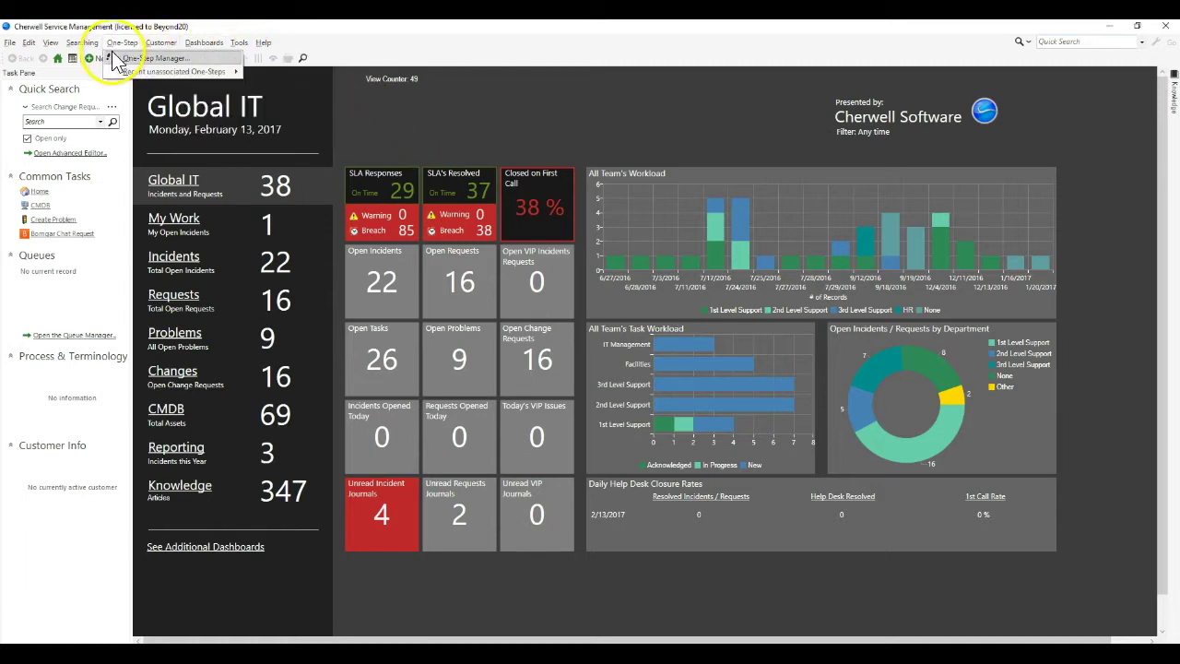
{"action": "left_click", "coordinate": [117, 59]}
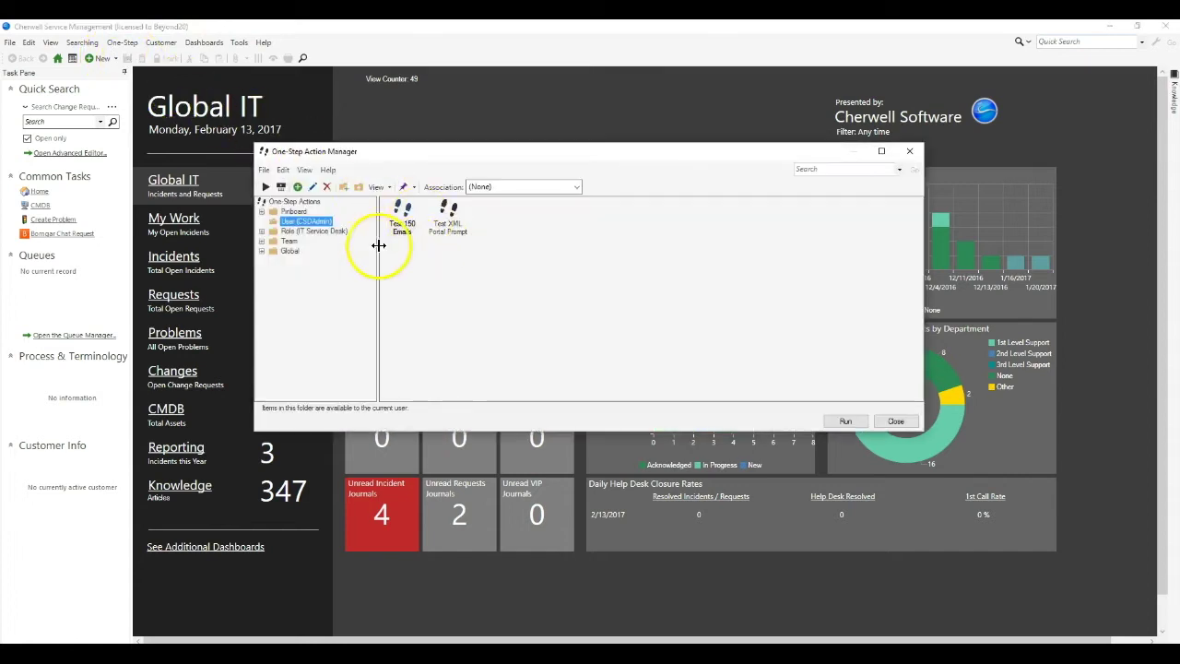
Step: Create a new One-Step named "System Function / Metric Test" in the current user's folder
{"action": "right_click", "coordinate": [554, 289]}
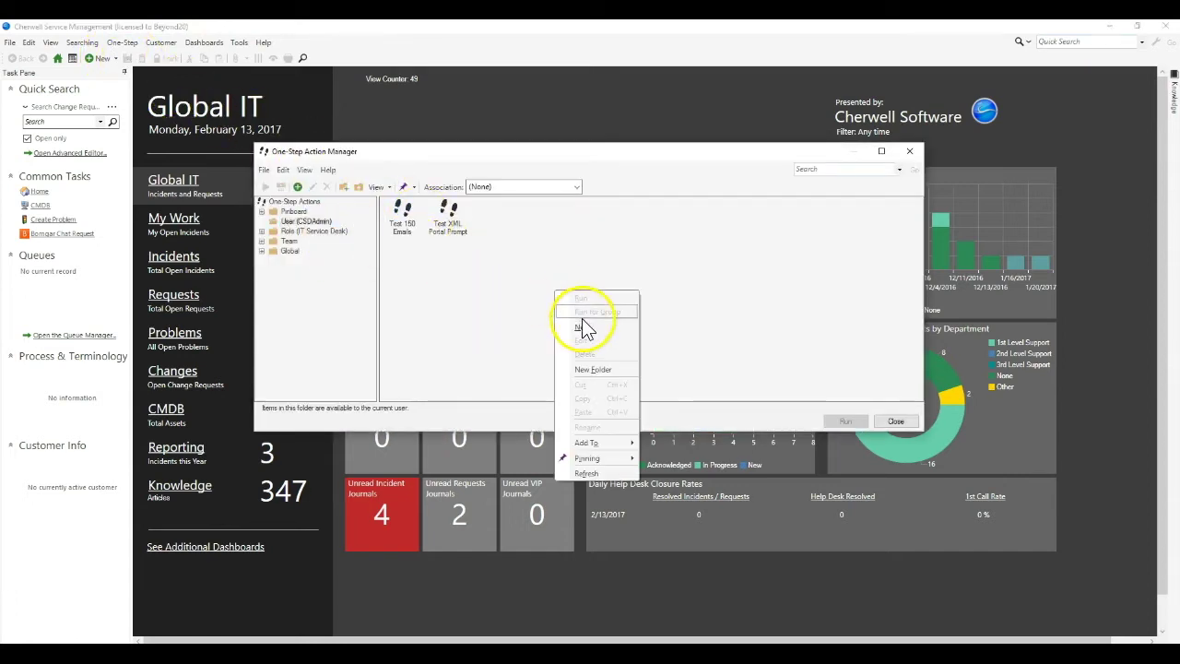
{"action": "left_click", "coordinate": [583, 323]}
{"action": "left_click_drag", "start_coordinate": [1008, 241], "coordinate": [477, 200]}
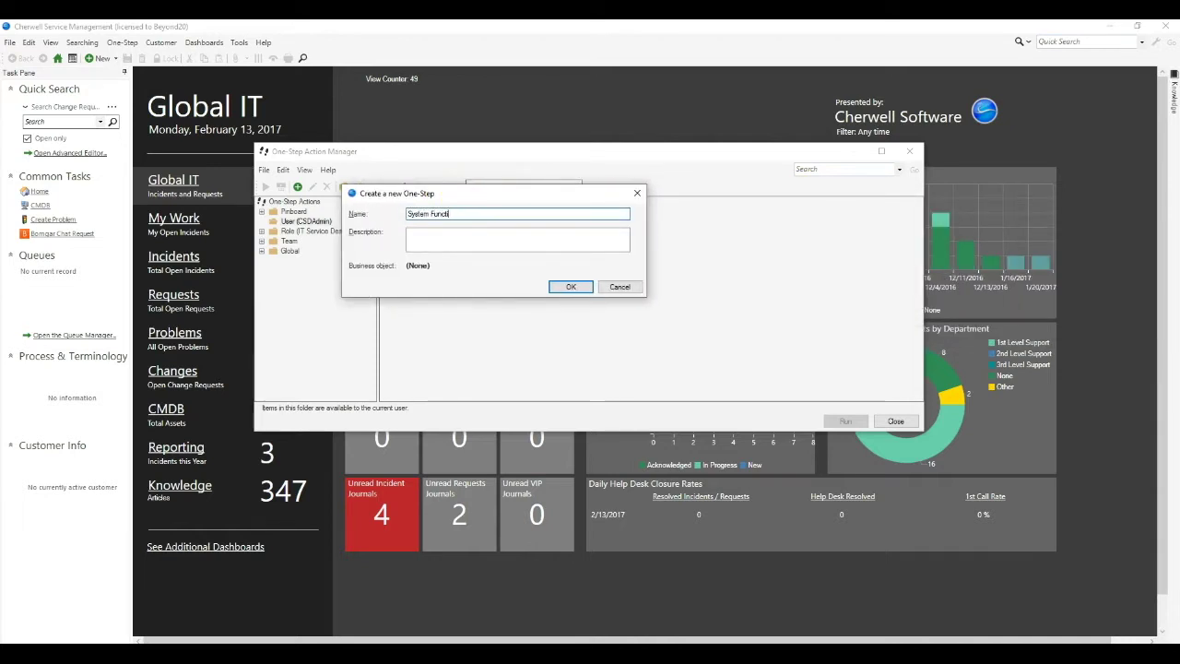
{"action": "type", "text": "System Function / Metric T"}
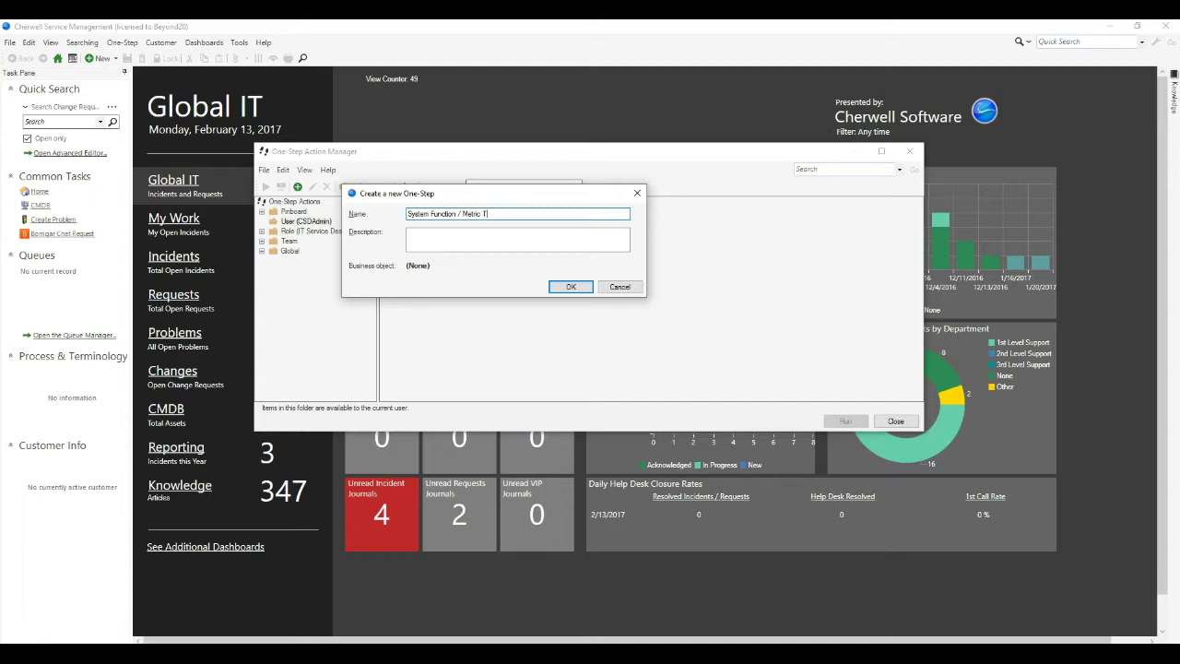
{"action": "type", "text": "est"}
{"action": "key", "text": "Return"}
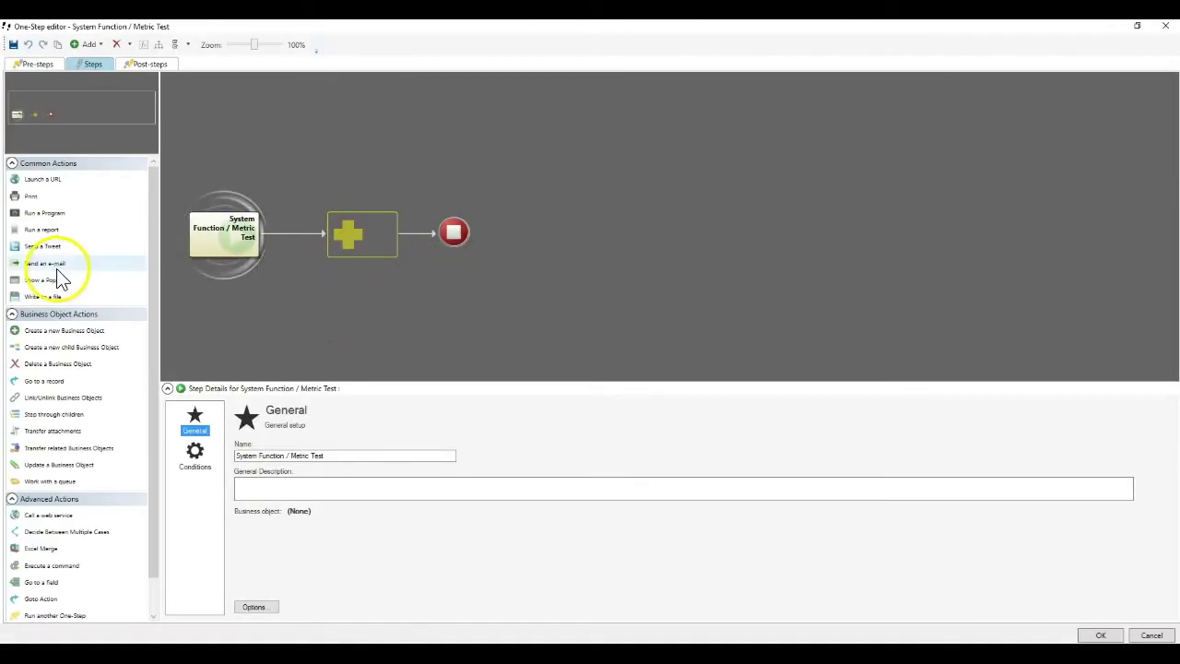
Step: Add a Show a Popup action to the One-Step and open the insertable values for its contents
{"action": "left_click_drag", "start_coordinate": [57, 279], "coordinate": [366, 282]}
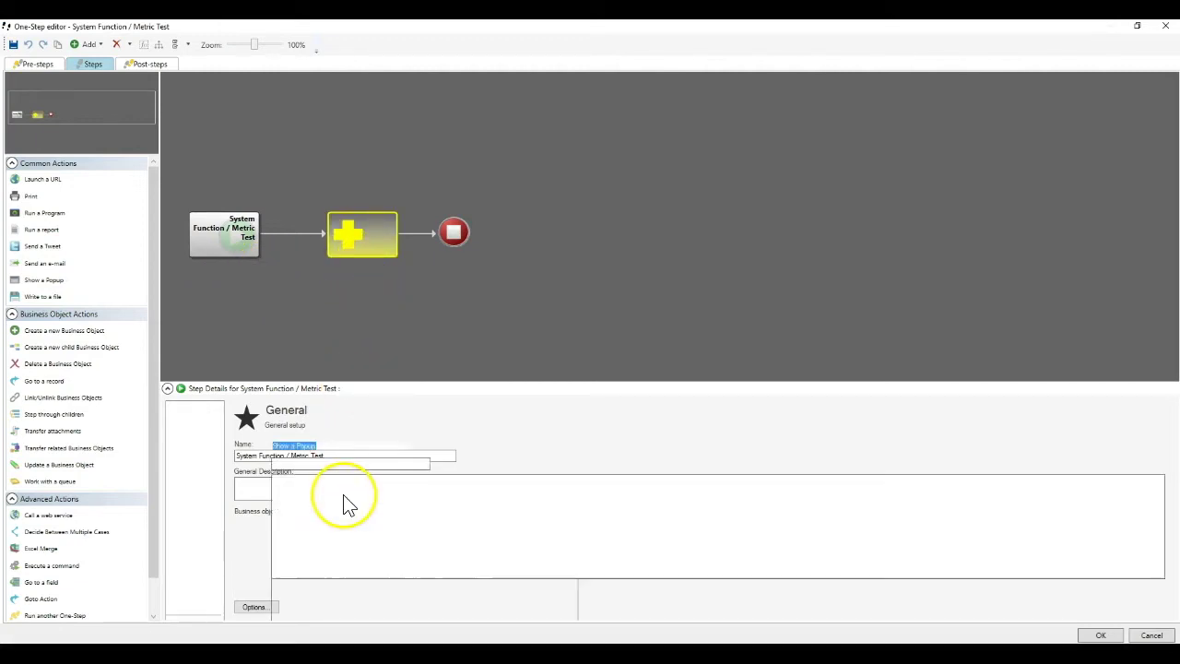
{"action": "right_click", "coordinate": [344, 499]}
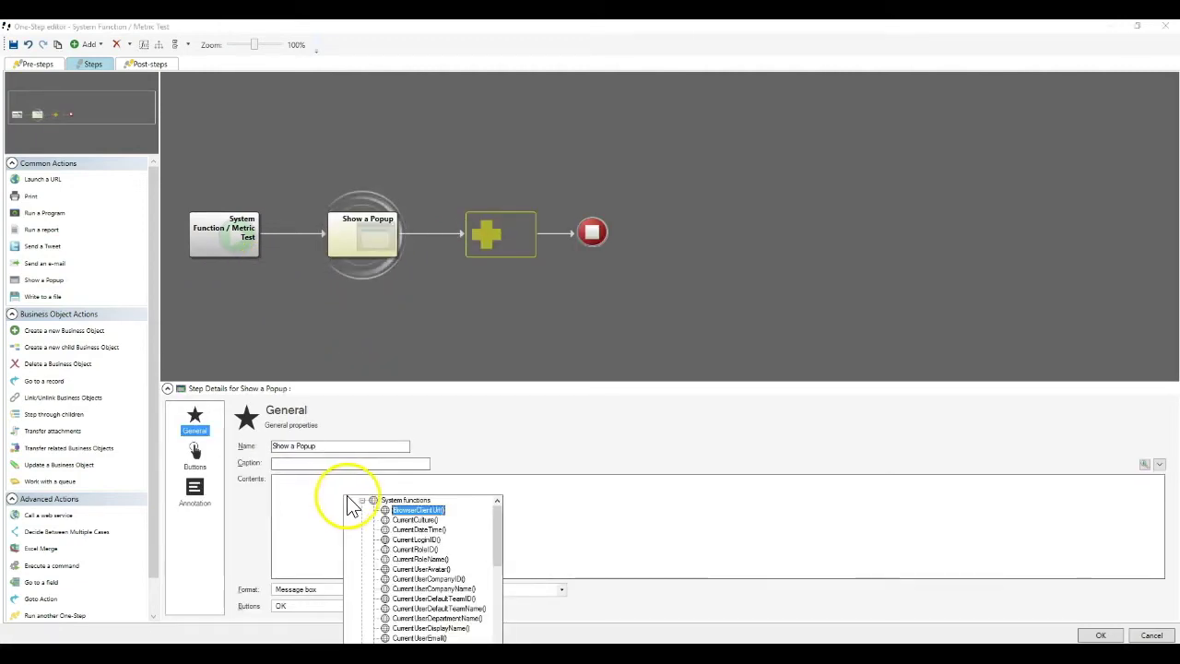
Step: Examine the system functions available for the popup contents, from BrowserClientUrl through the CurrentUser functions
{"action": "scroll", "coordinate": [501, 526], "scroll_direction": "down", "scroll_amount": 2}
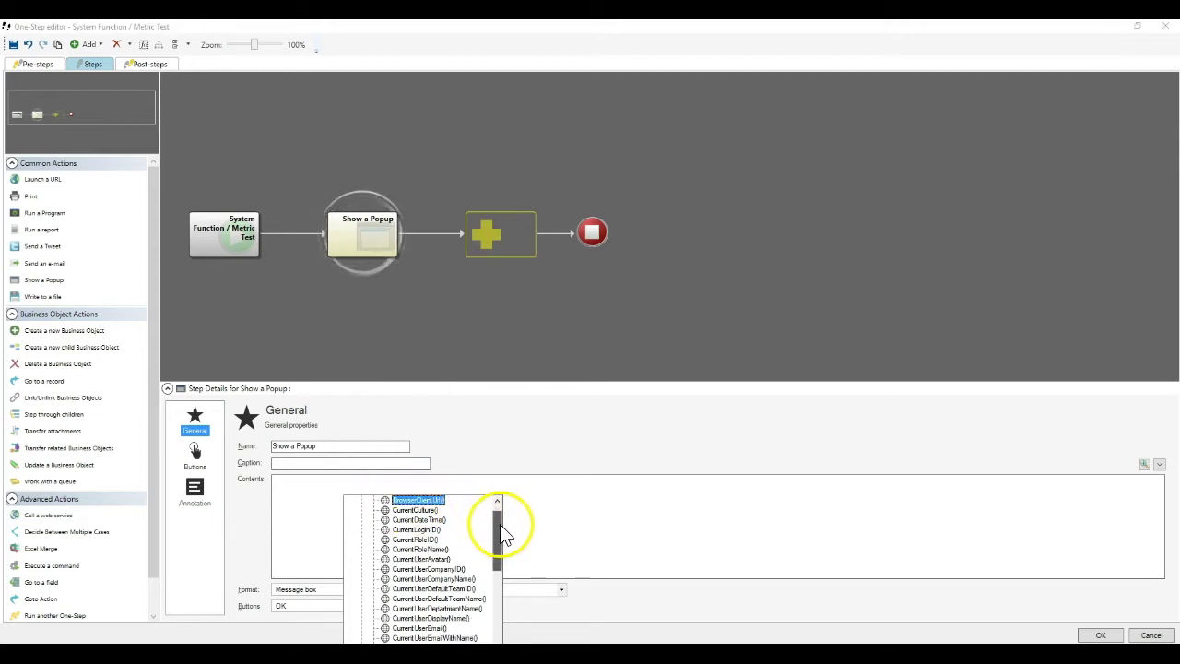
{"action": "scroll", "coordinate": [501, 536], "scroll_direction": "down", "scroll_amount": 3}
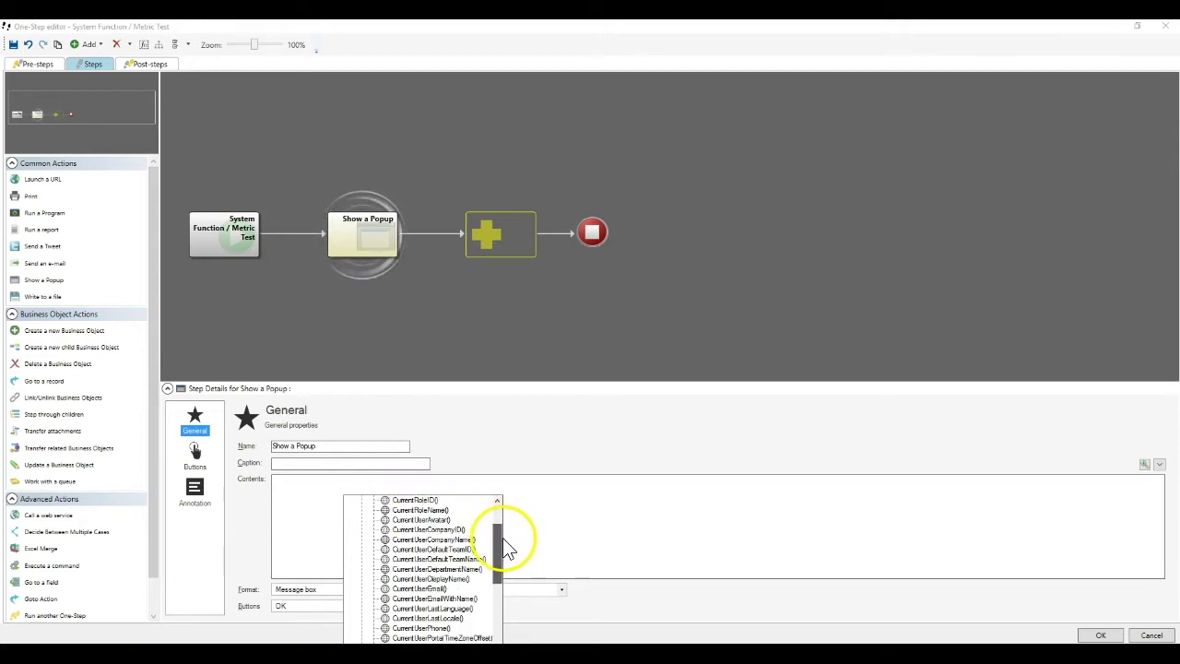
{"action": "scroll", "coordinate": [507, 546], "scroll_direction": "down", "scroll_amount": 1}
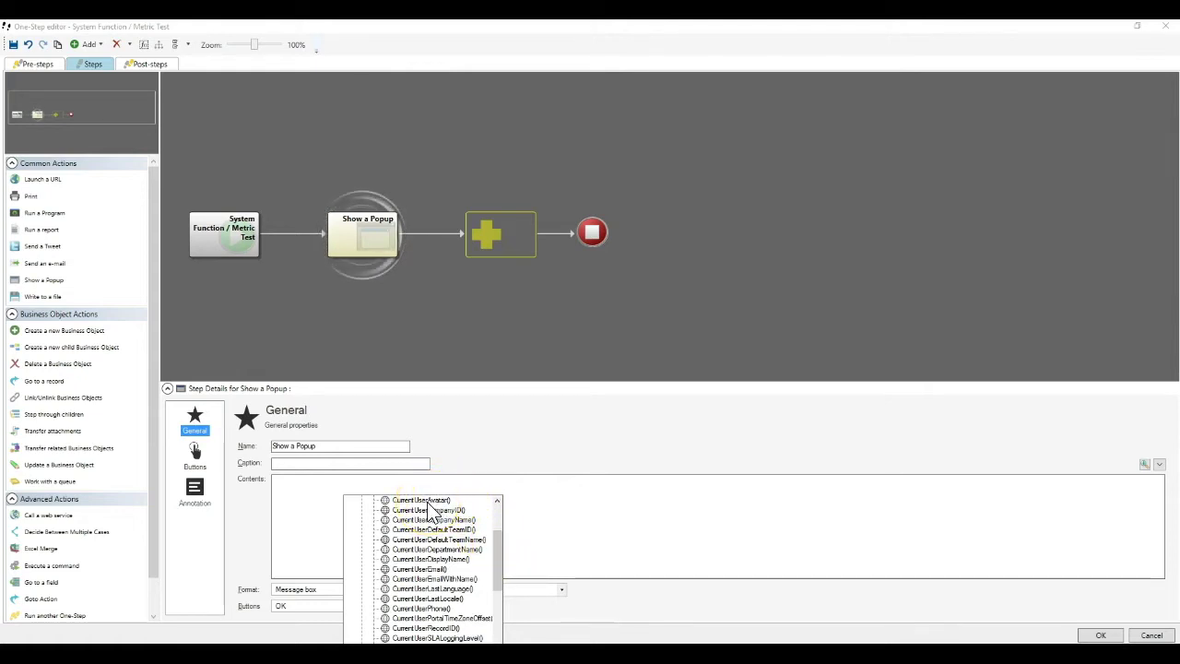
{"action": "left_click", "coordinate": [495, 534]}
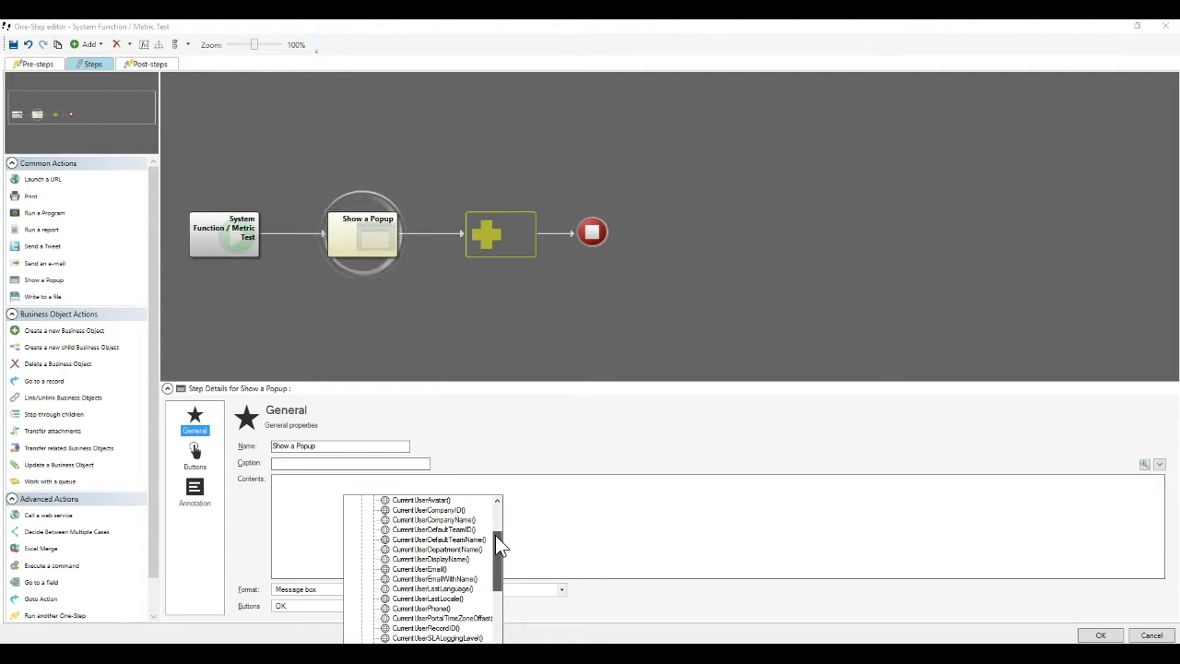
{"action": "left_click_drag", "start_coordinate": [496, 544], "coordinate": [492, 536]}
{"action": "left_click", "coordinate": [461, 559]}
{"action": "left_click_drag", "start_coordinate": [503, 548], "coordinate": [505, 564]}
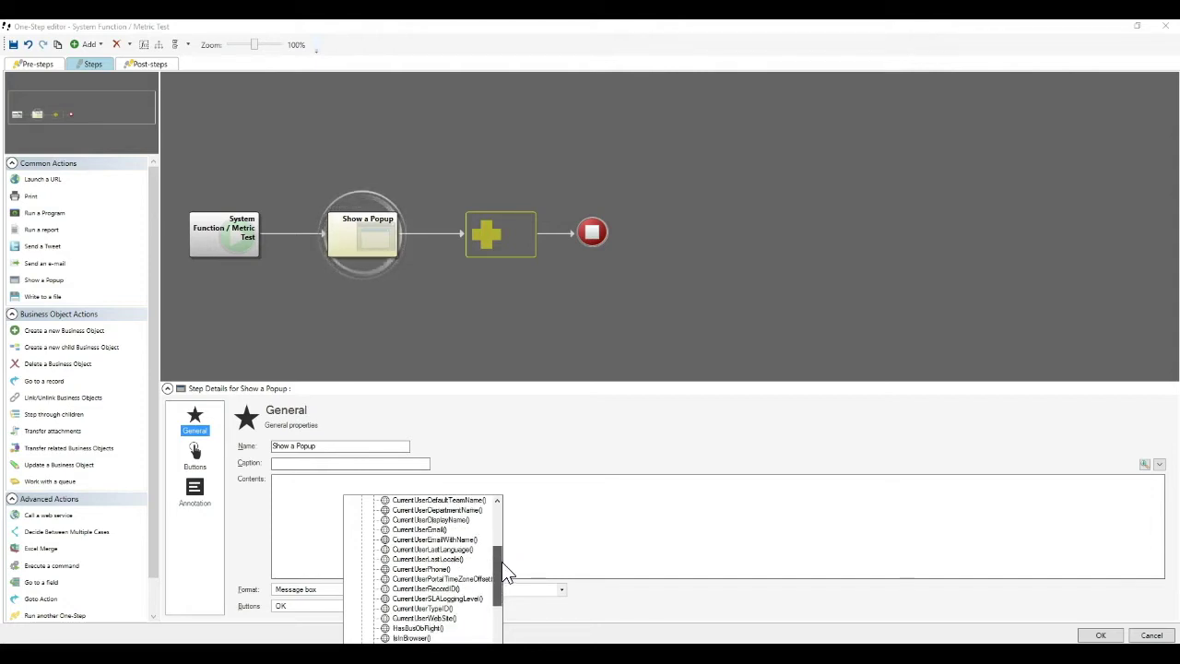
{"action": "mouse_move", "coordinate": [503, 560]}
{"action": "left_mouse_down"}
{"action": "mouse_move", "coordinate": [495, 521]}
{"action": "mouse_move", "coordinate": [502, 570]}
{"action": "mouse_move", "coordinate": [508, 555]}
{"action": "left_mouse_up"}
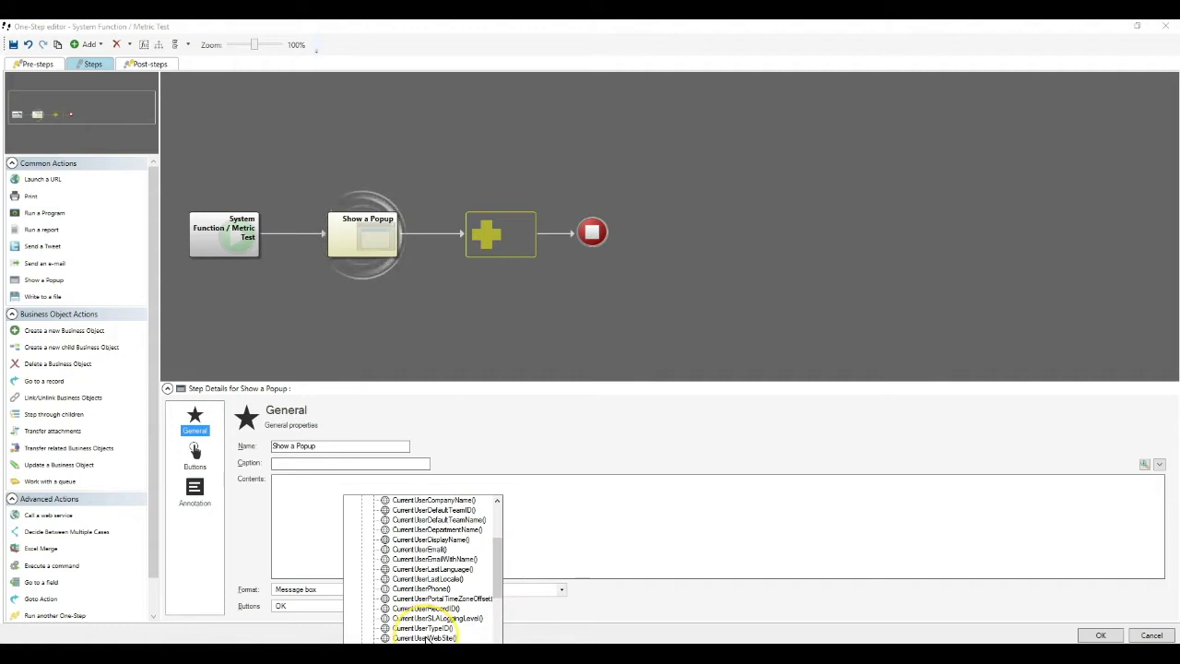
{"action": "left_click", "coordinate": [427, 638]}
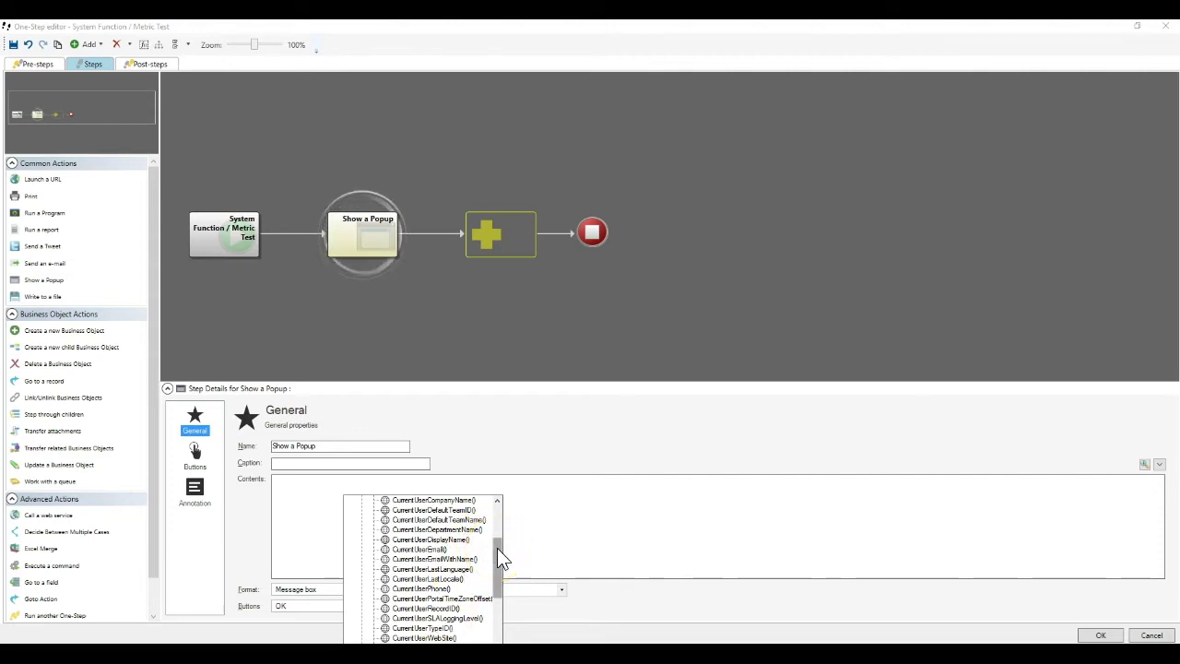
{"action": "left_click_drag", "start_coordinate": [497, 548], "coordinate": [499, 540]}
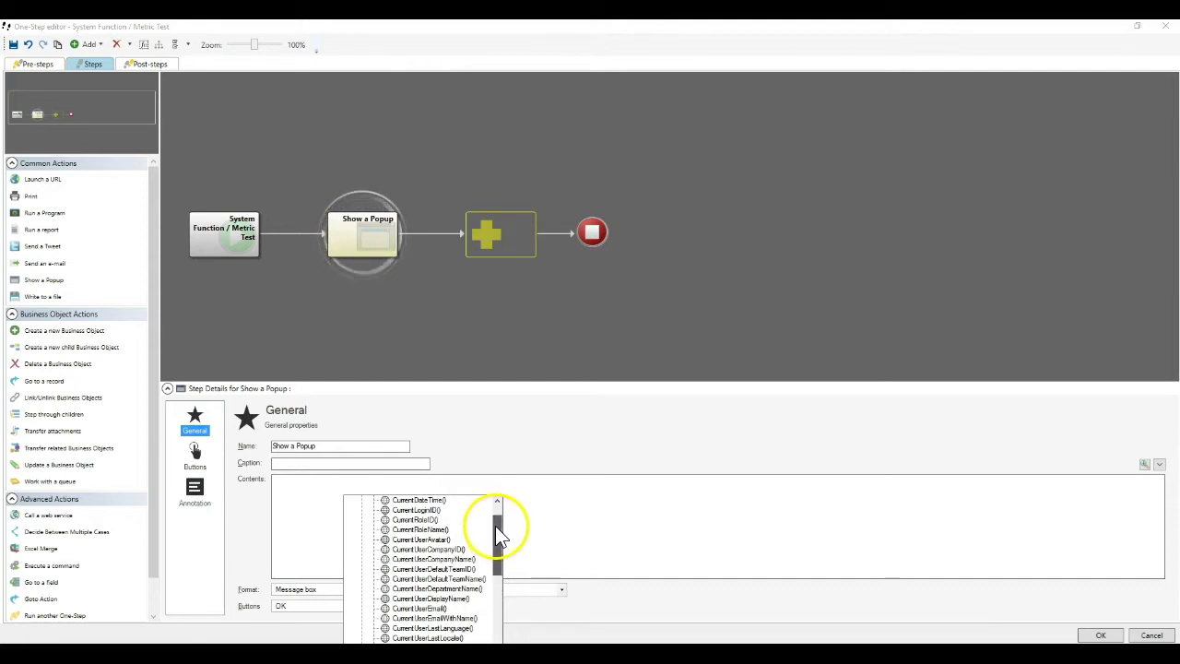
{"action": "left_click_drag", "start_coordinate": [497, 535], "coordinate": [495, 513]}
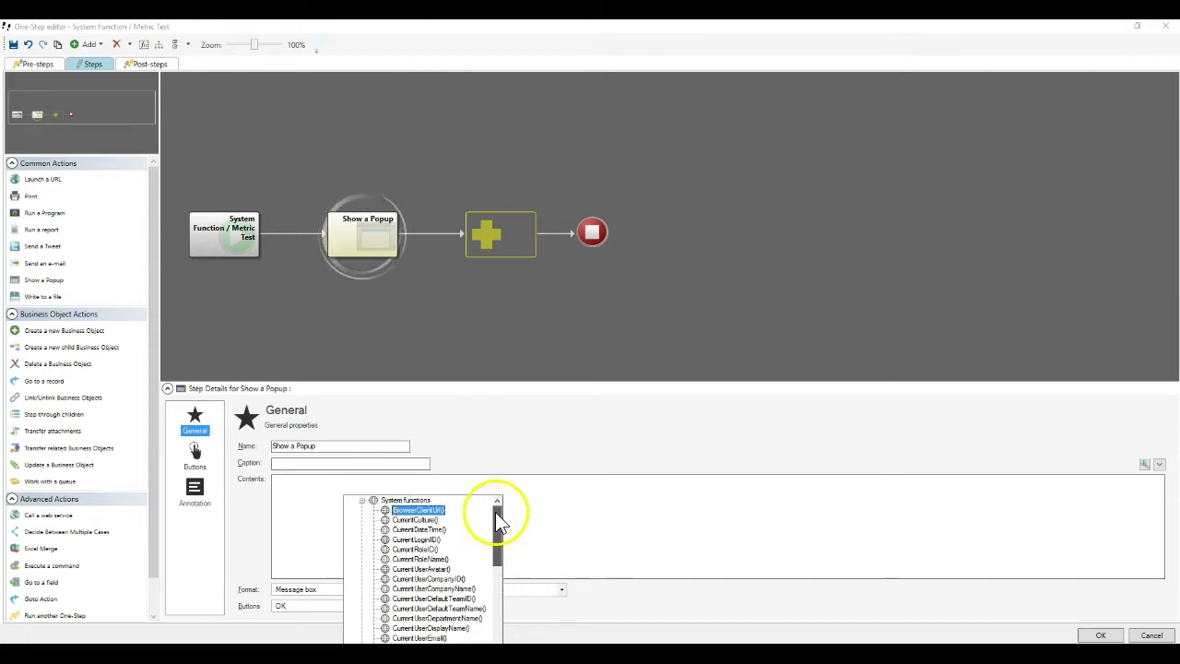
Step: Collapse the system functions and browse the metric values to open the Metrics Manager
{"action": "double_click", "coordinate": [414, 500]}
{"action": "double_click", "coordinate": [415, 500]}
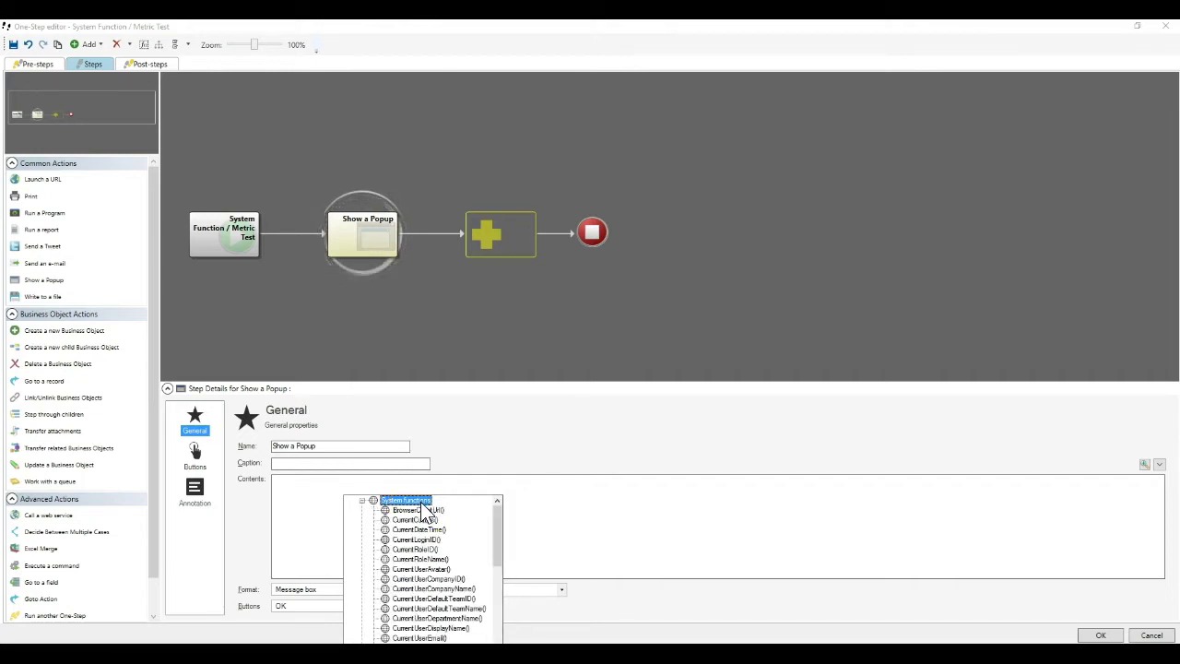
{"action": "double_click", "coordinate": [415, 500]}
{"action": "double_click", "coordinate": [394, 541]}
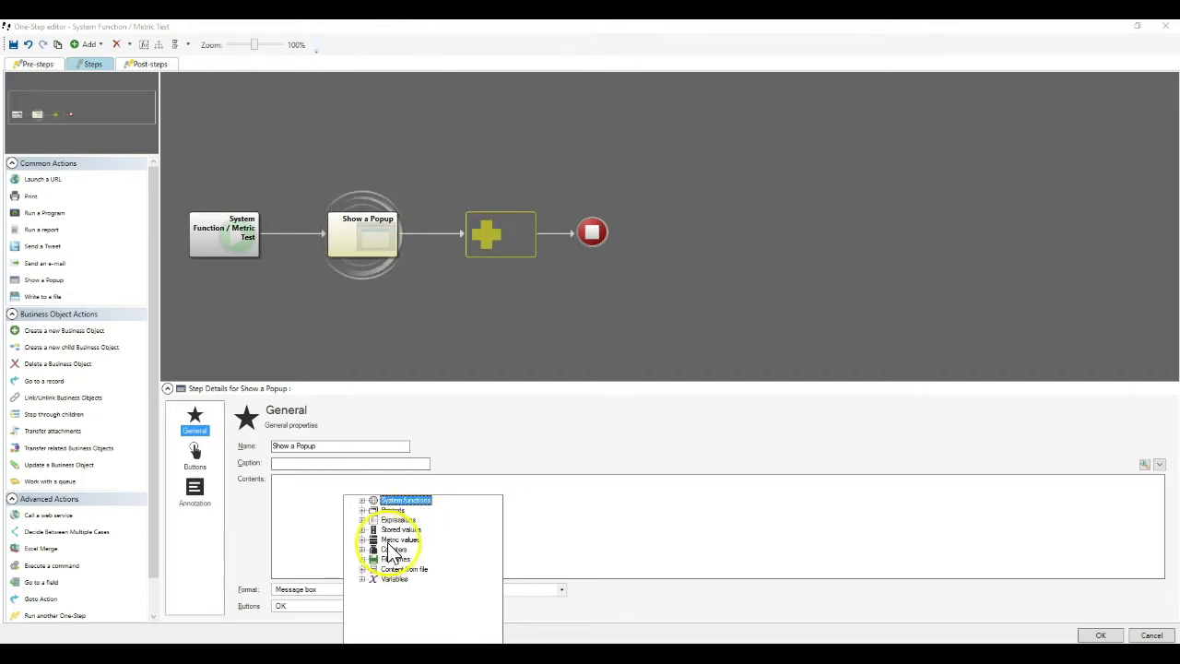
{"action": "left_click", "coordinate": [402, 550]}
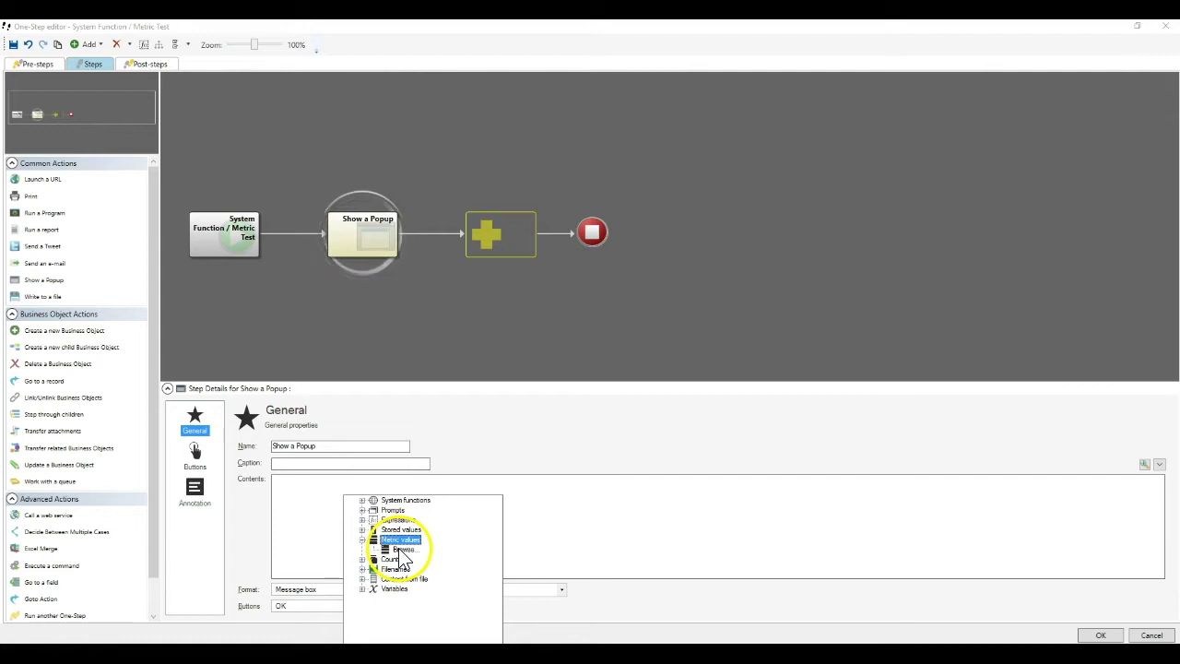
{"action": "double_click", "coordinate": [402, 551]}
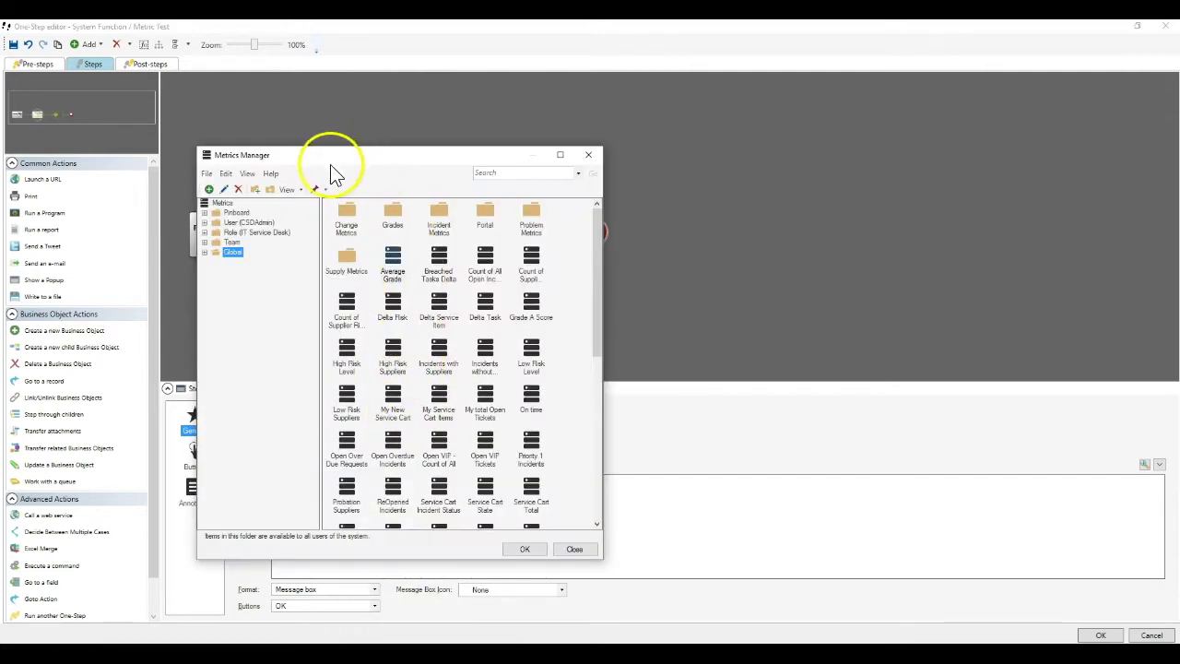
Step: Start a new metric in the current user's folder and name it "Userinfo Test"
{"action": "left_click", "coordinate": [235, 222]}
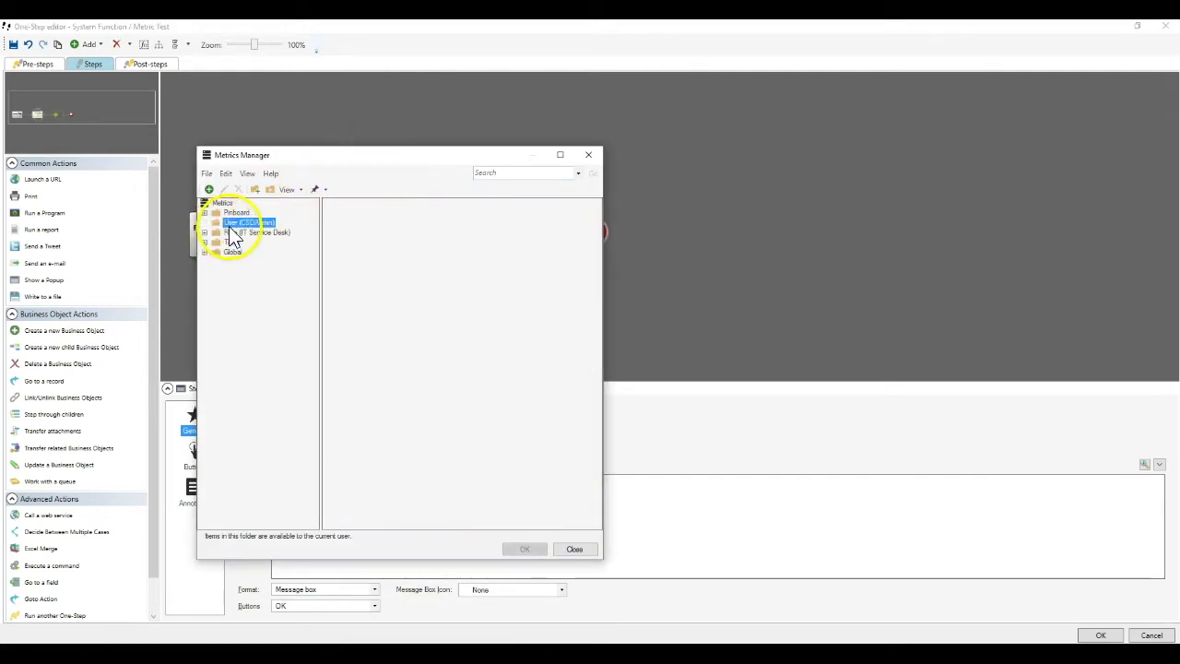
{"action": "right_click", "coordinate": [382, 217]}
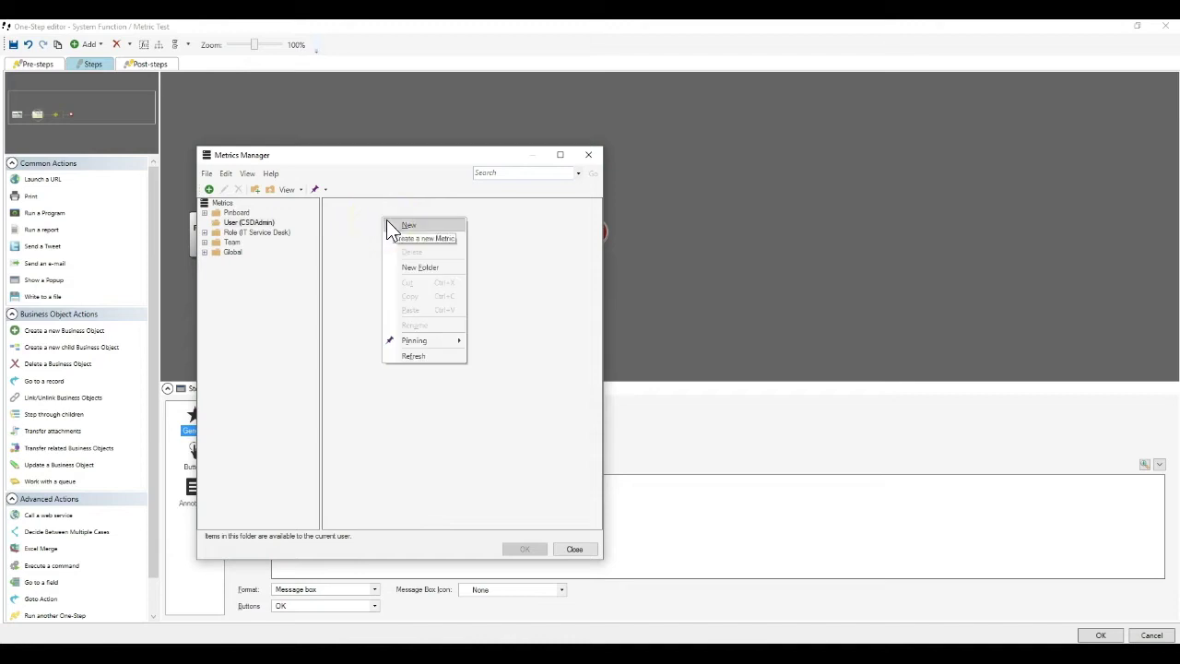
{"action": "left_click", "coordinate": [419, 228]}
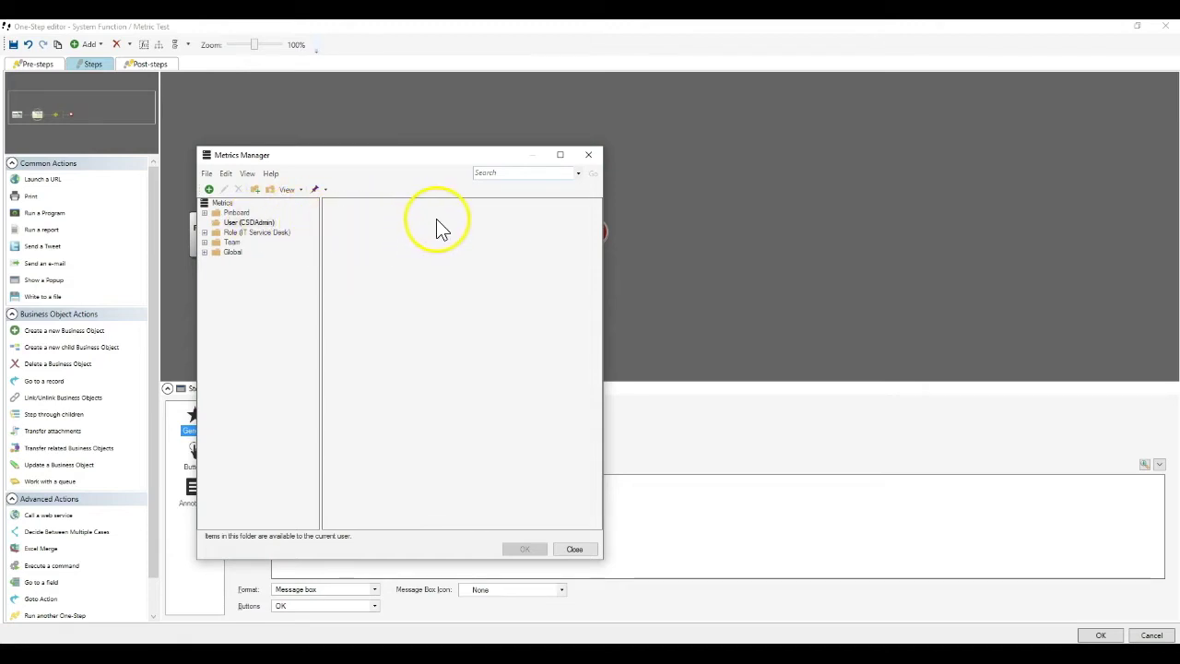
{"action": "type", "text": "Userinfo Test"}
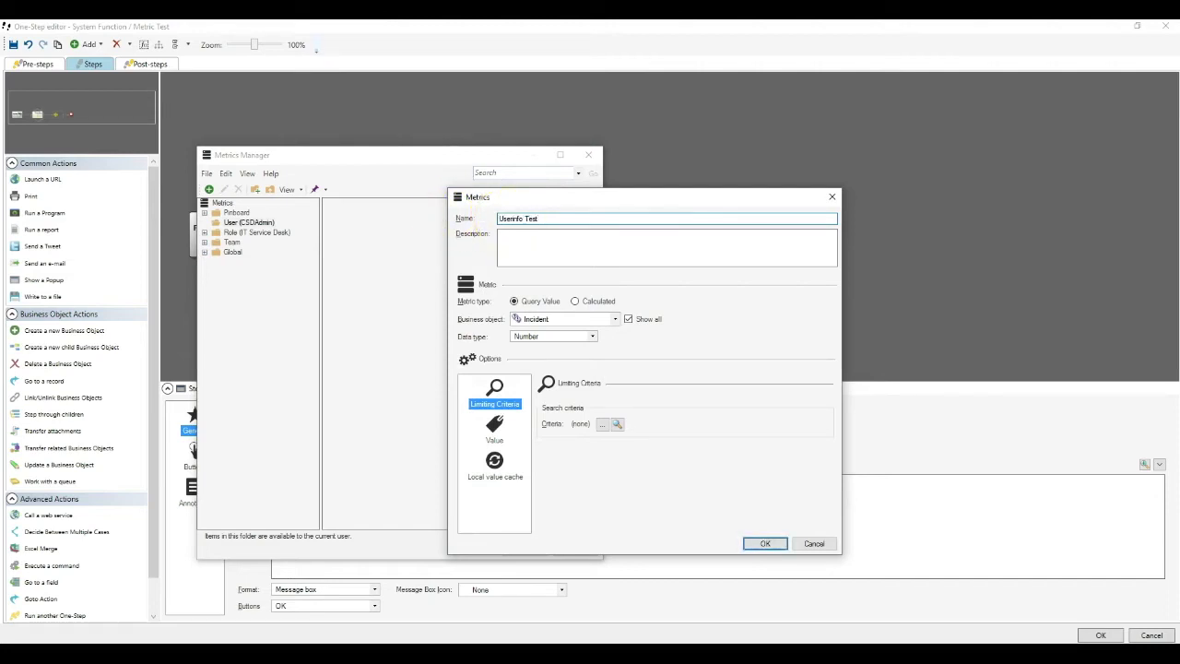
Step: Set the metric's business object to UserInfo
{"action": "left_click", "coordinate": [535, 318]}
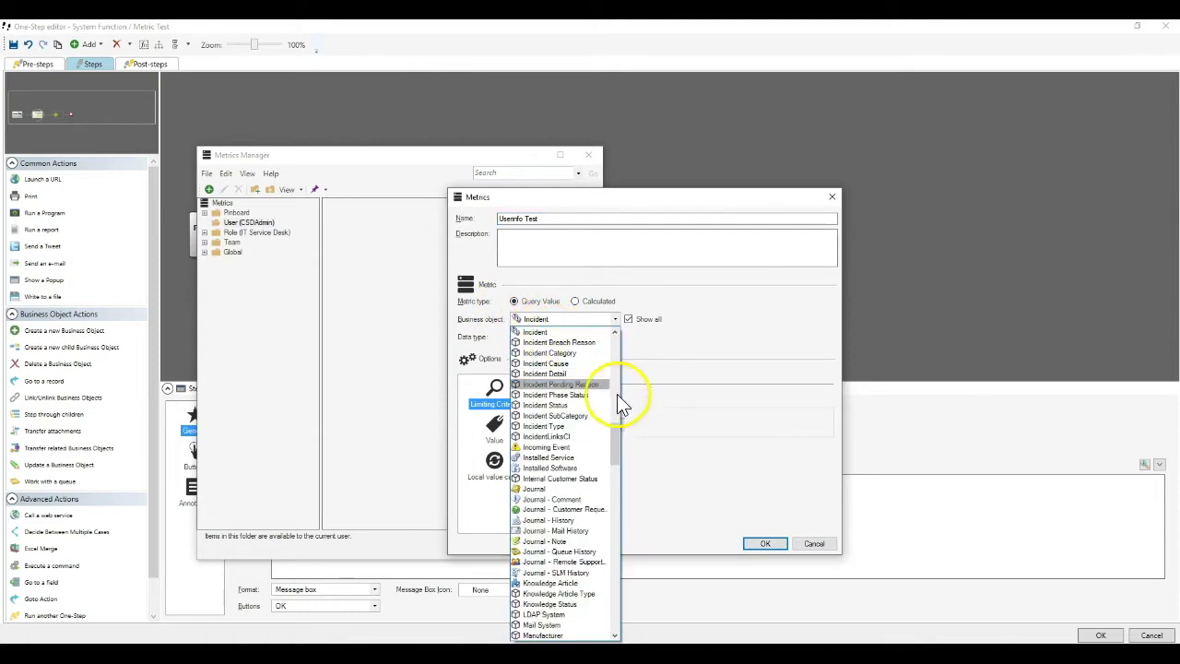
{"action": "left_click_drag", "start_coordinate": [617, 434], "coordinate": [532, 611]}
{"action": "left_click_drag", "start_coordinate": [617, 435], "coordinate": [609, 641]}
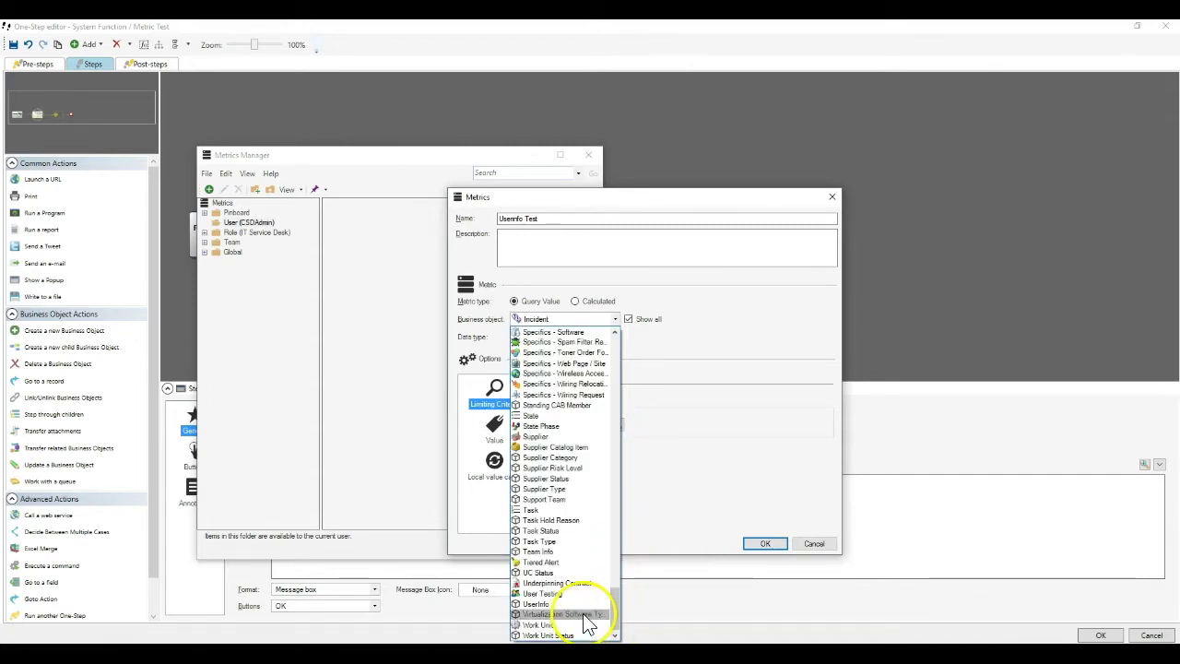
{"action": "left_click", "coordinate": [578, 605]}
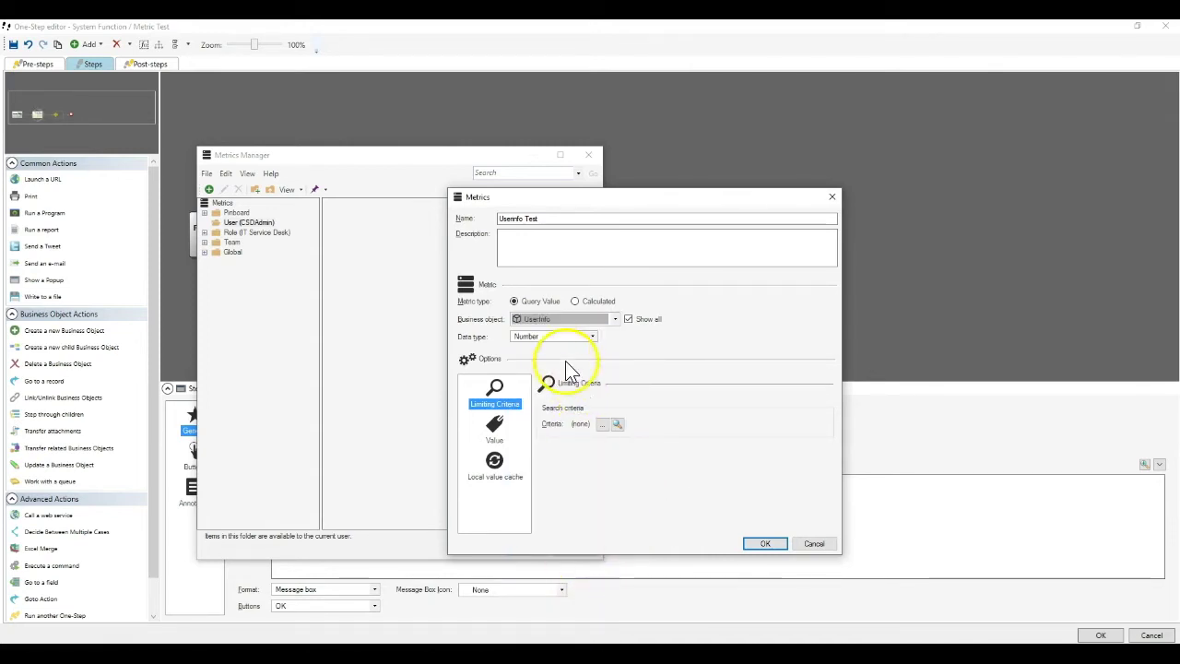
Step: Set the metric's data type to Text
{"action": "left_click", "coordinate": [551, 337]}
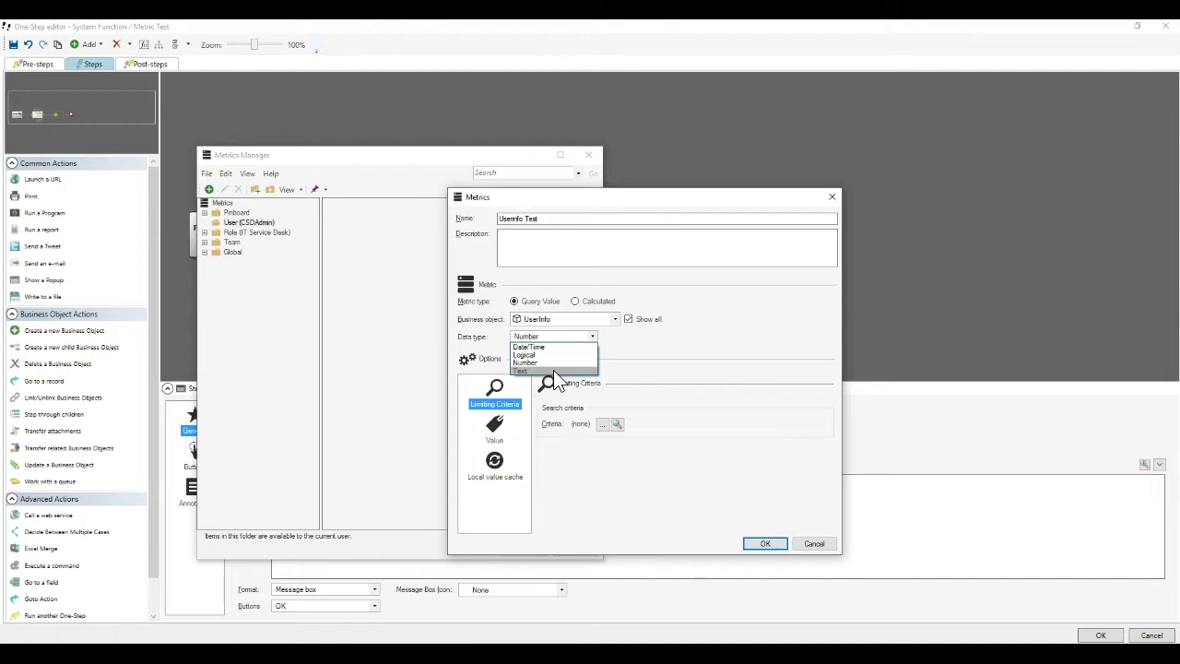
{"action": "left_click", "coordinate": [554, 370]}
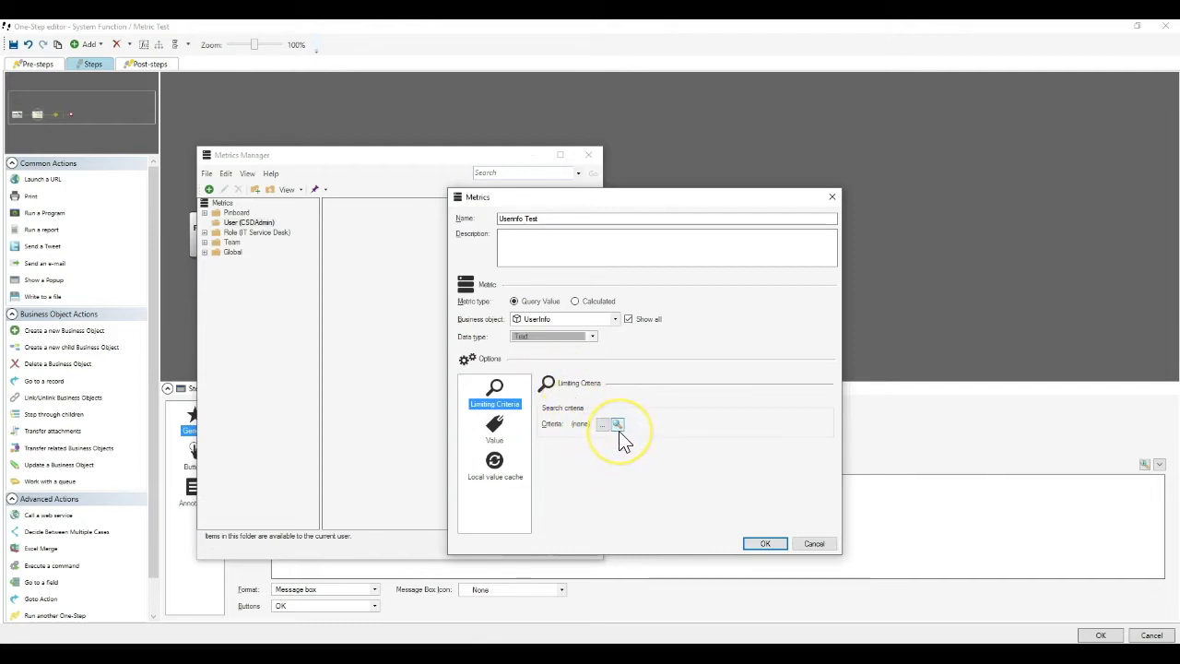
{"action": "left_click", "coordinate": [572, 341]}
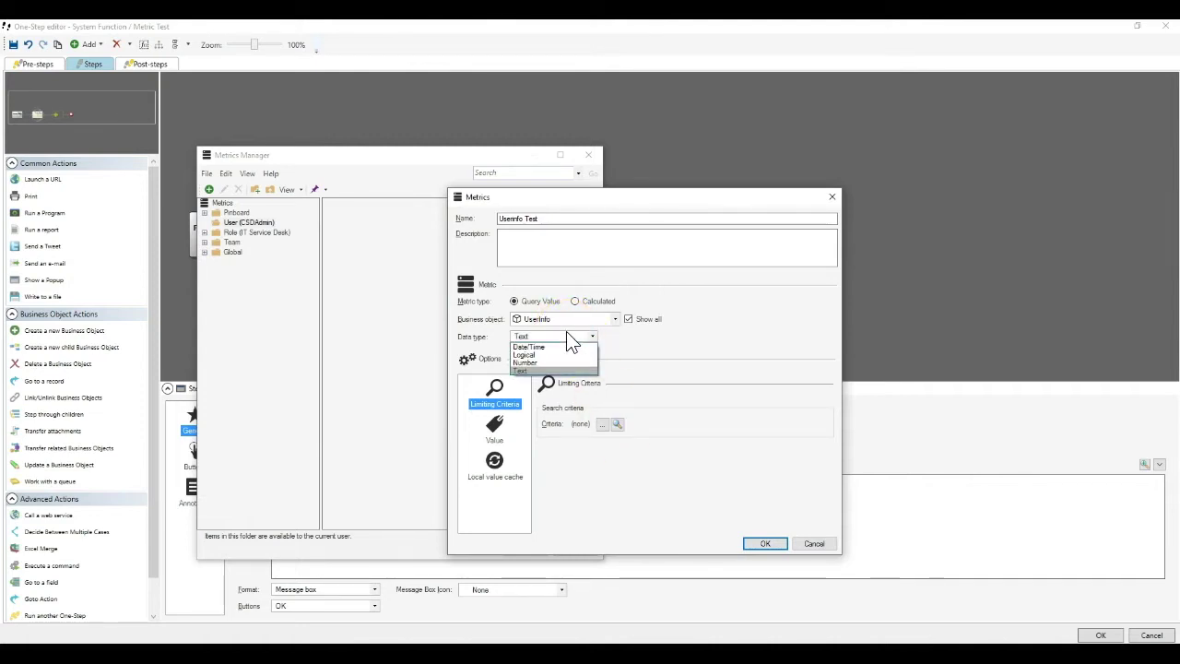
{"action": "left_click", "coordinate": [568, 372]}
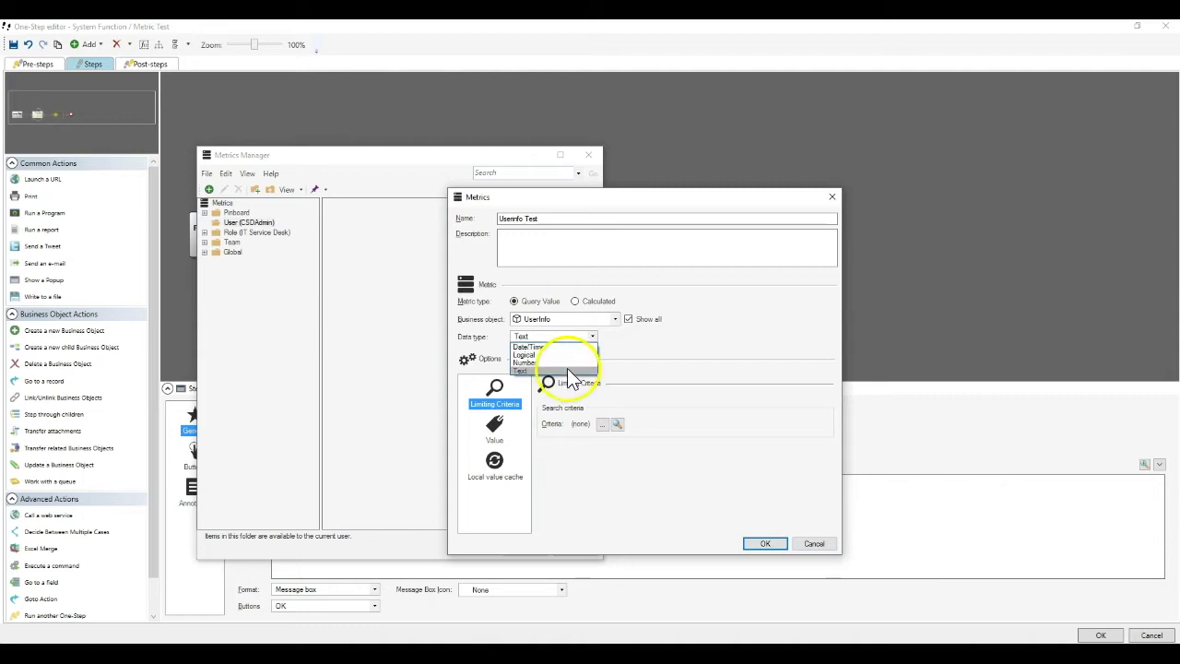
{"action": "left_click", "coordinate": [572, 372]}
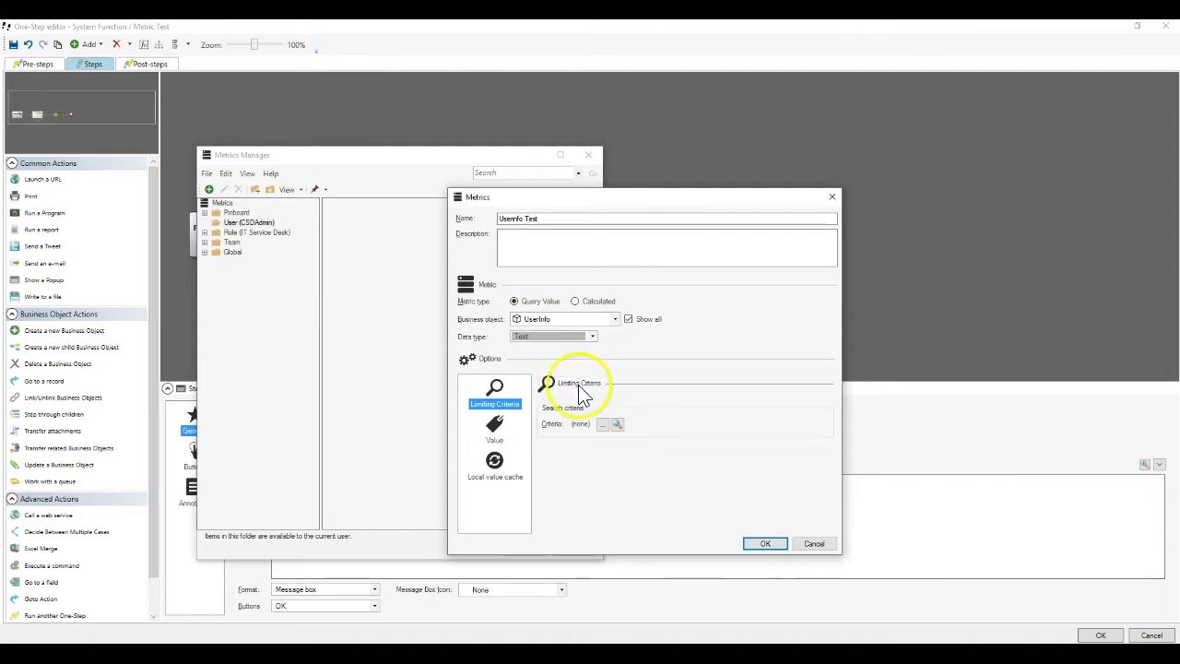
Step: Start a custom query as the metric's limiting criteria and compare on the UserInfo RecID field
{"action": "left_click", "coordinate": [618, 425]}
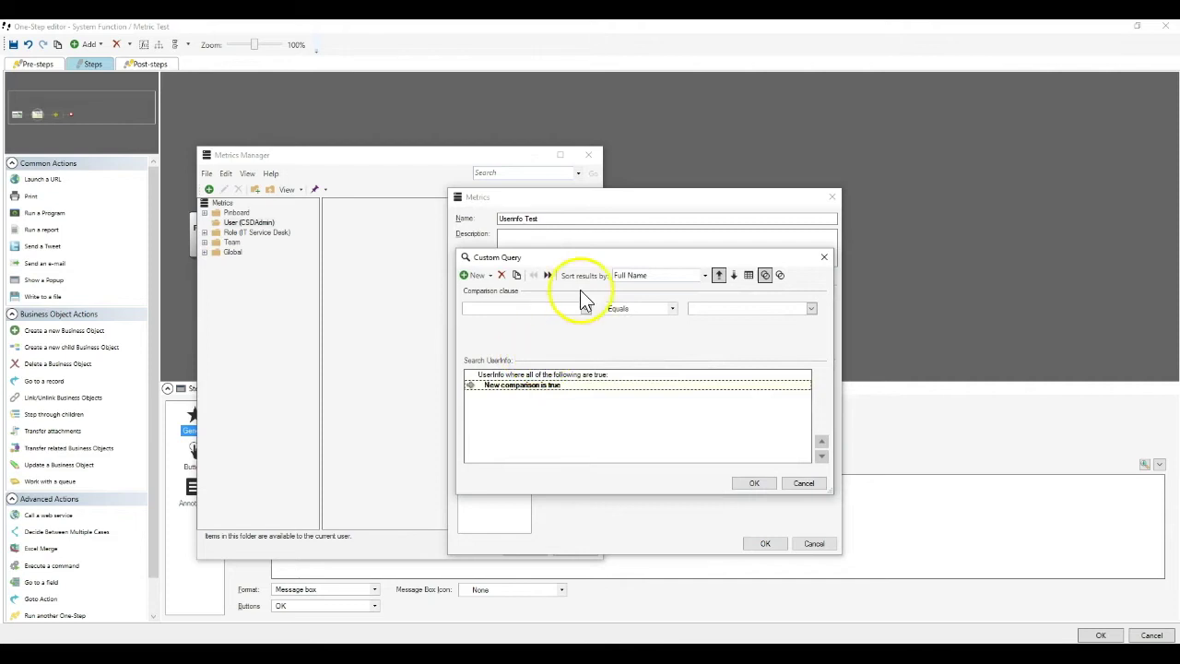
{"action": "left_click", "coordinate": [586, 308]}
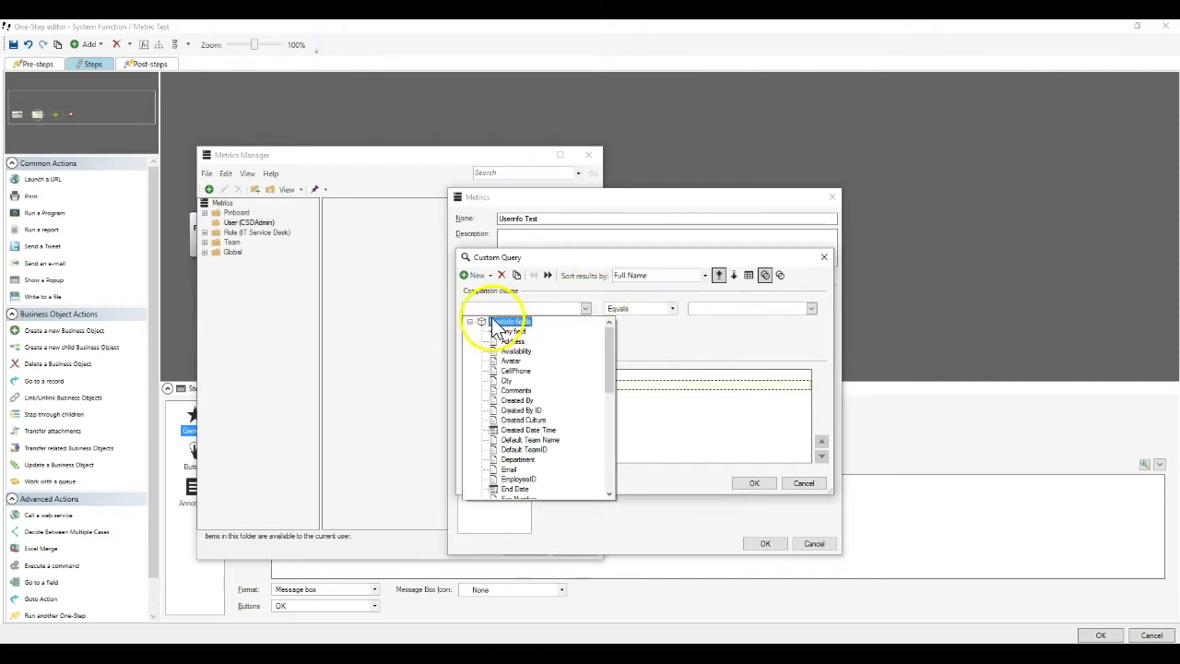
{"action": "scroll", "coordinate": [507, 378], "scroll_direction": "down", "scroll_amount": 10}
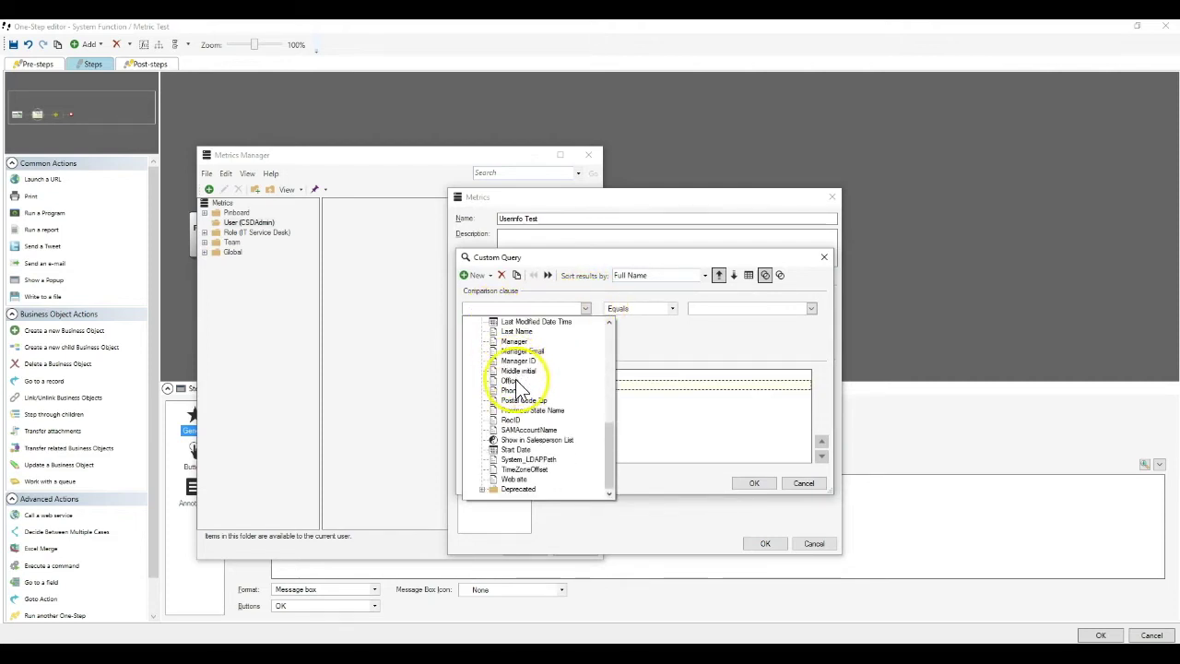
{"action": "left_click", "coordinate": [509, 420]}
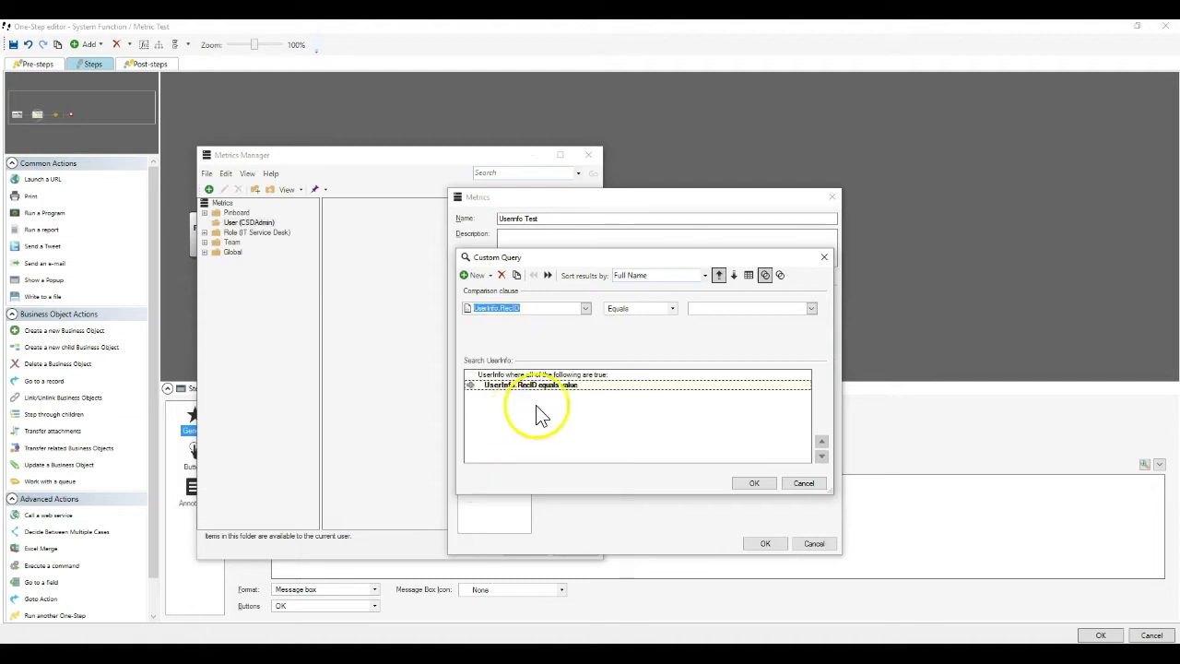
Step: Complete the comparison so RecID equals the CurrentUserRecordID() system function, and accept the custom query
{"action": "left_click", "coordinate": [811, 308]}
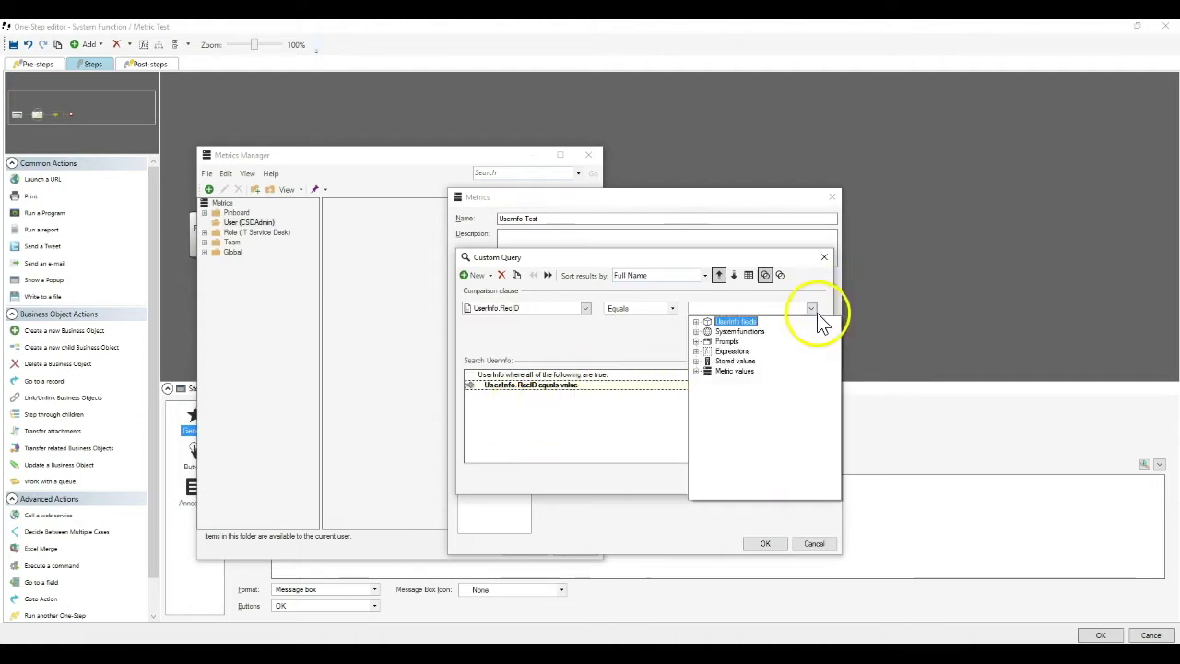
{"action": "double_click", "coordinate": [738, 331]}
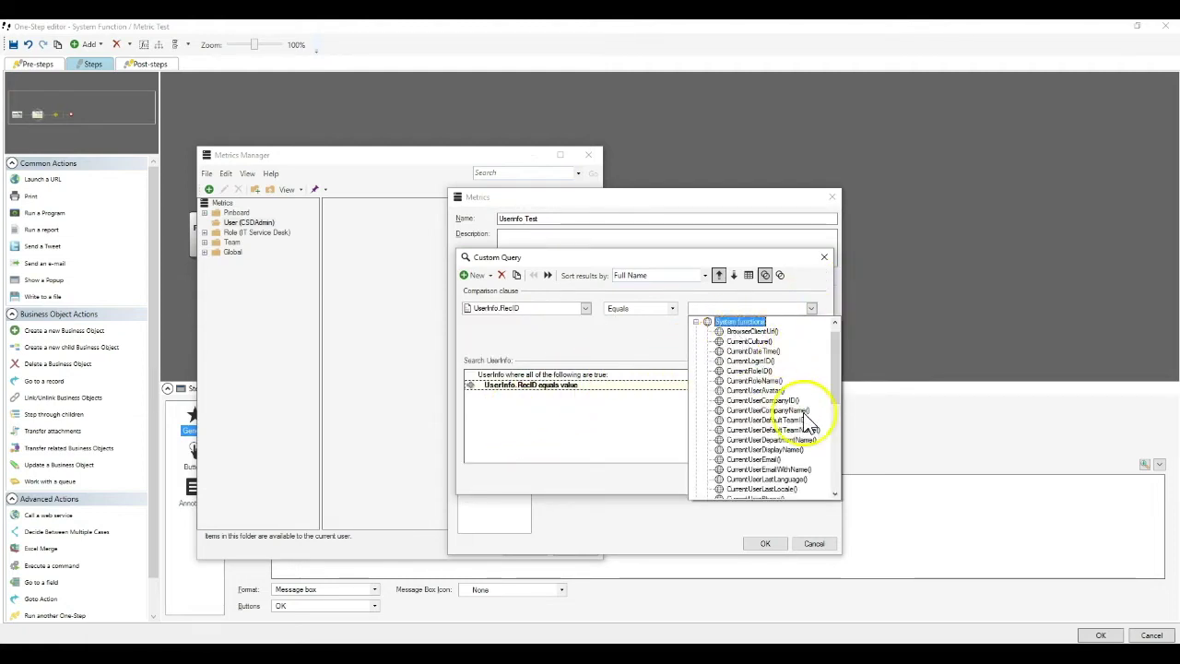
{"action": "scroll", "coordinate": [806, 424], "scroll_direction": "down", "scroll_amount": 4}
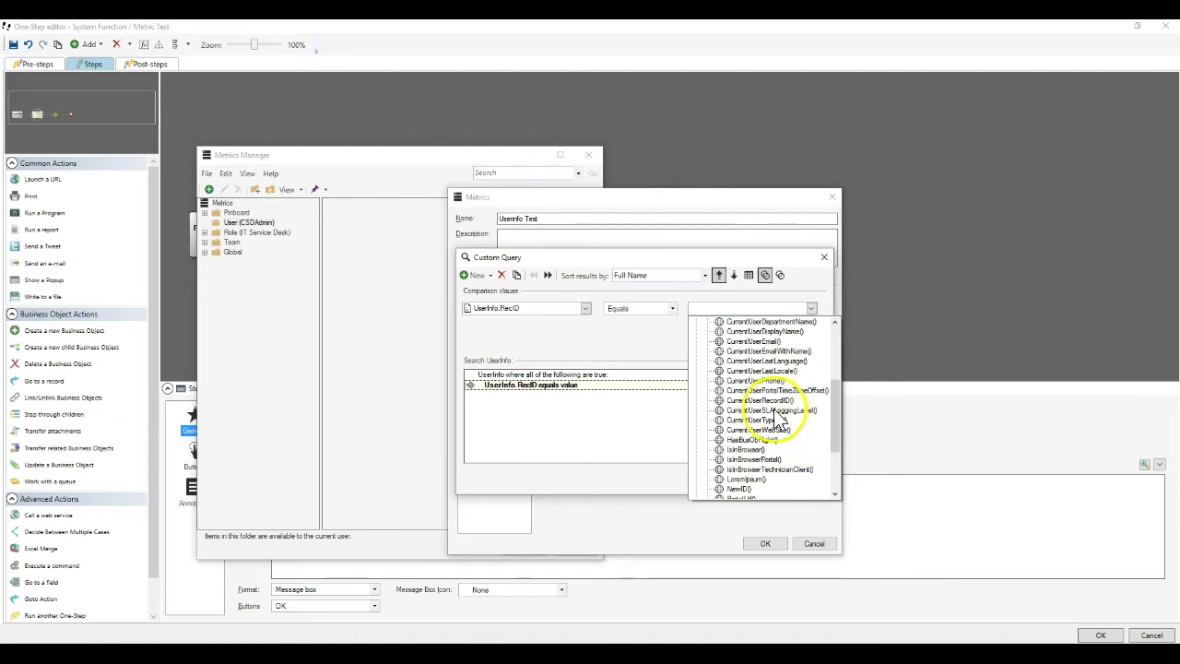
{"action": "left_click", "coordinate": [760, 400]}
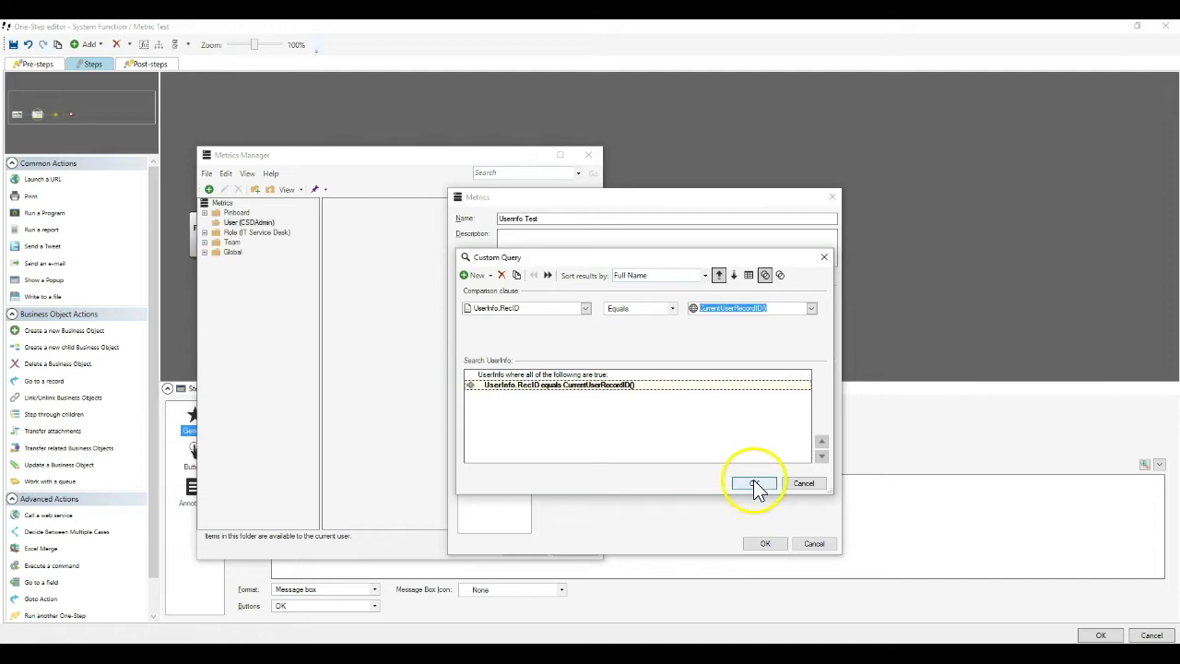
{"action": "left_click_drag", "start_coordinate": [526, 264], "coordinate": [555, 364]}
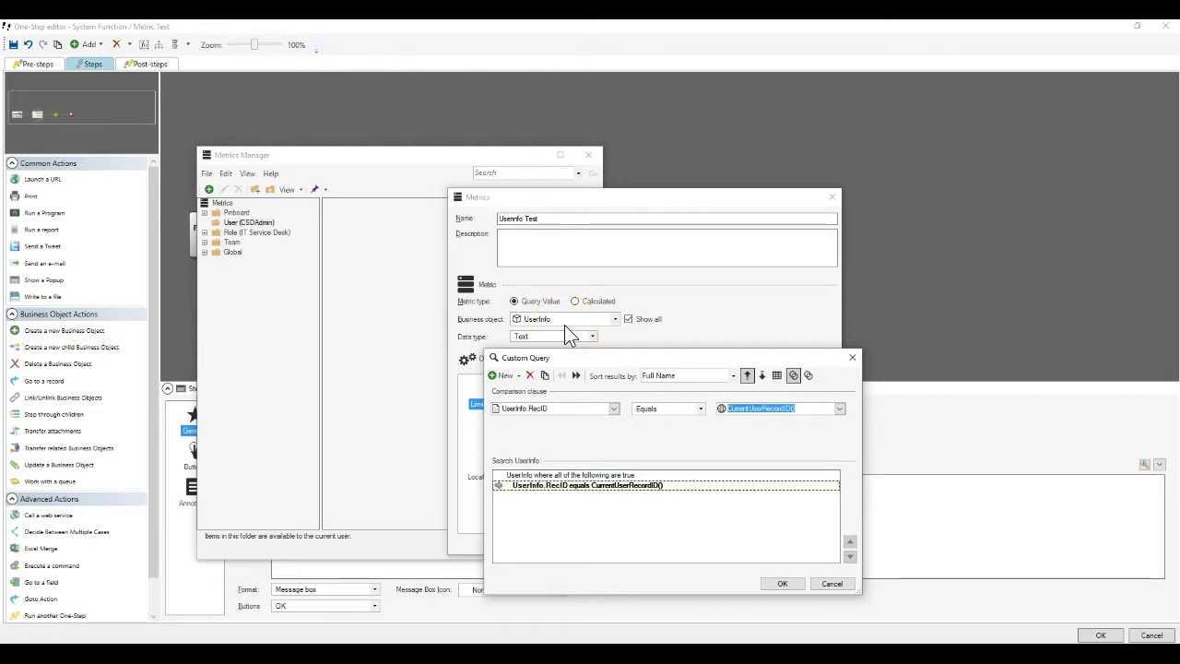
{"action": "left_click", "coordinate": [593, 371]}
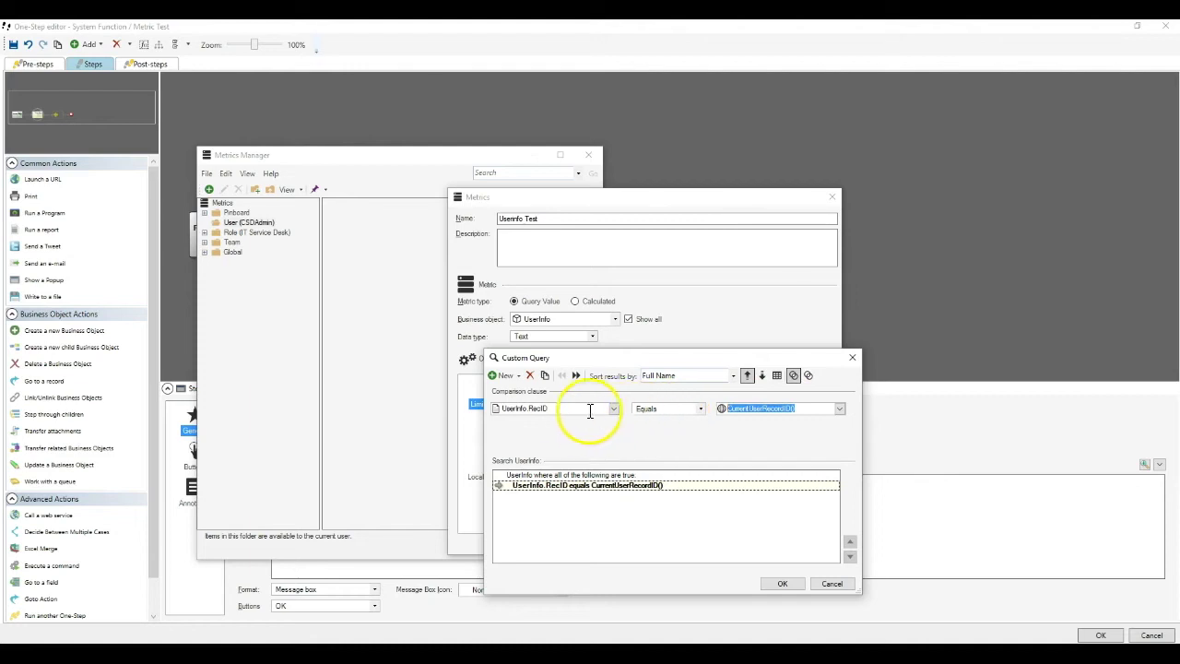
{"action": "left_click", "coordinate": [505, 408]}
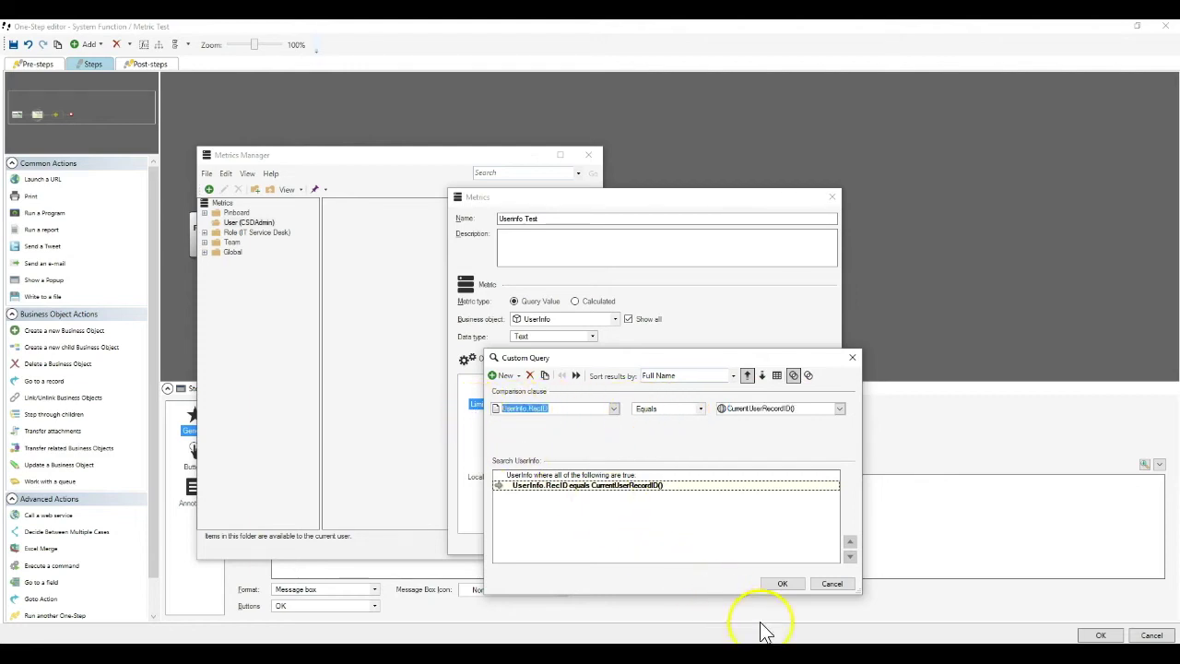
{"action": "left_click", "coordinate": [779, 584]}
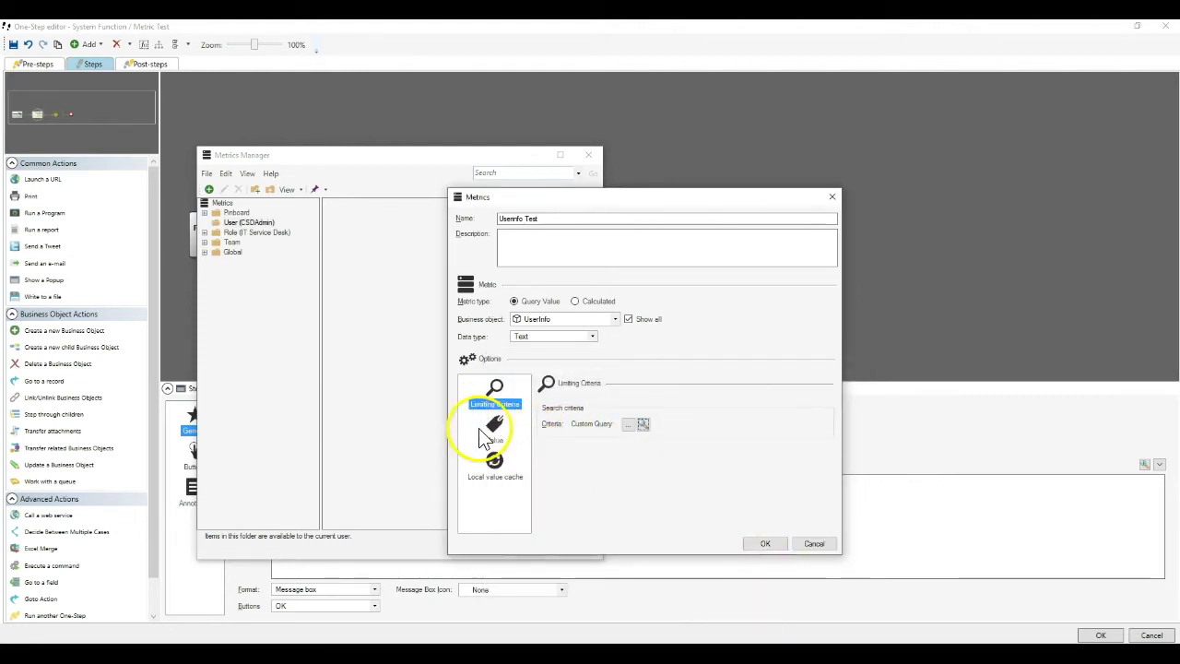
Step: Set the metric's value to the First function on the Created By field and save the metric
{"action": "left_click", "coordinate": [480, 430]}
{"action": "left_click", "coordinate": [599, 412]}
{"action": "left_click", "coordinate": [598, 420]}
{"action": "left_click", "coordinate": [640, 427]}
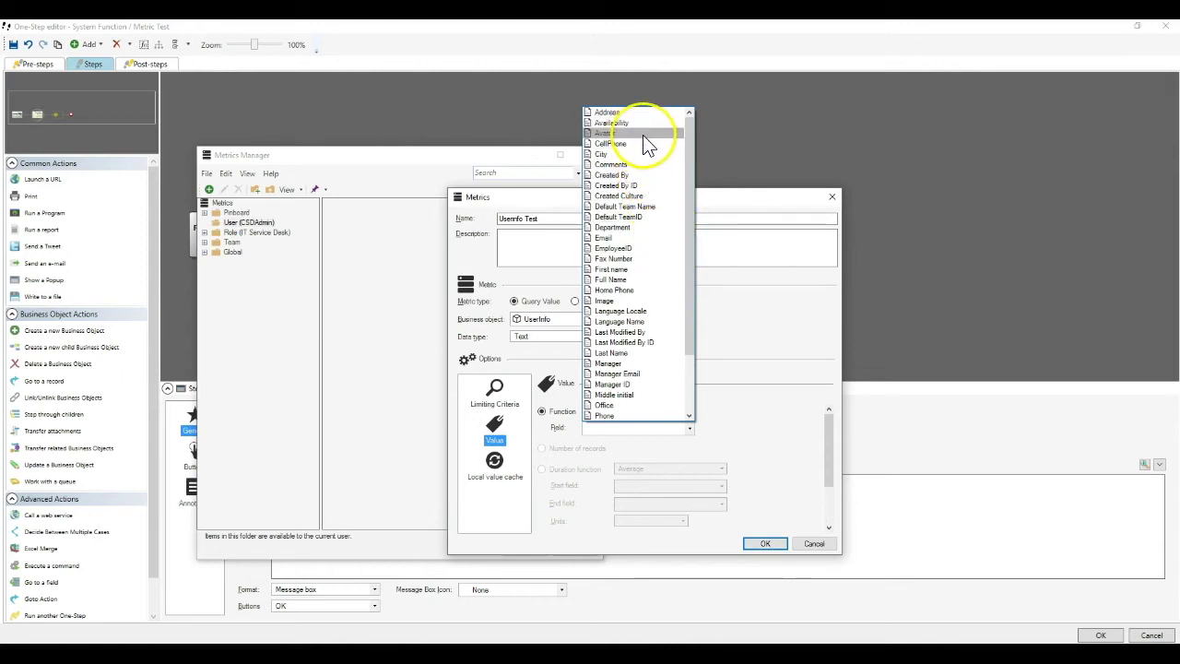
{"action": "scroll", "coordinate": [642, 138], "scroll_direction": "down", "scroll_amount": 2}
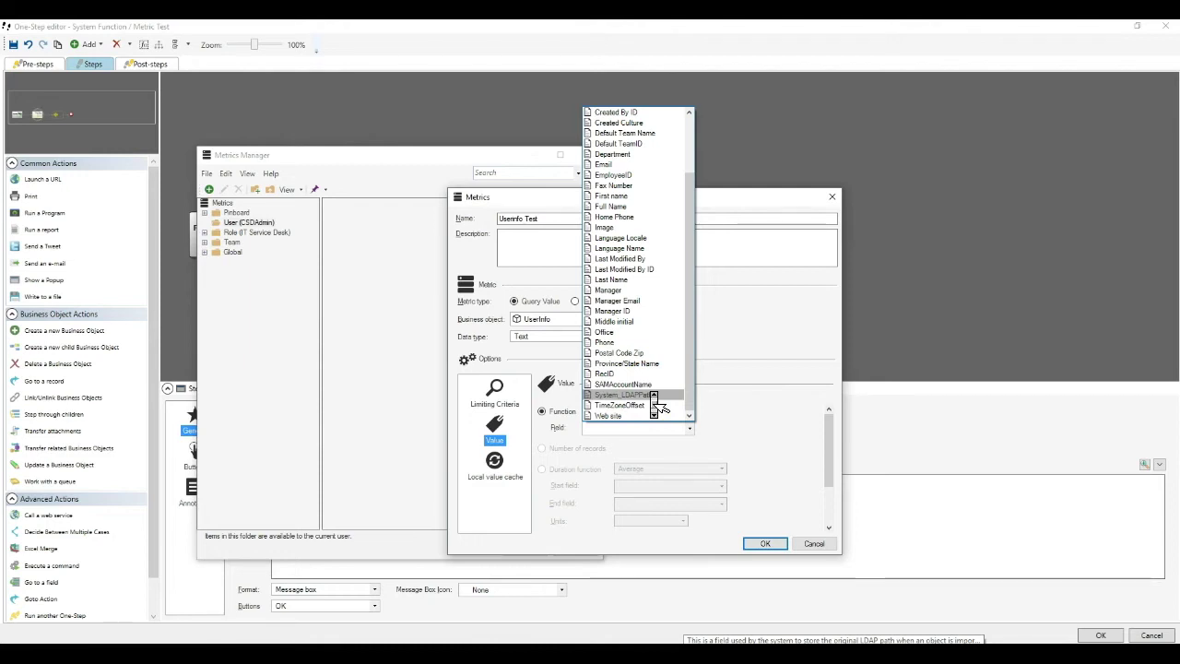
{"action": "scroll", "coordinate": [657, 406], "scroll_direction": "up", "scroll_amount": 3}
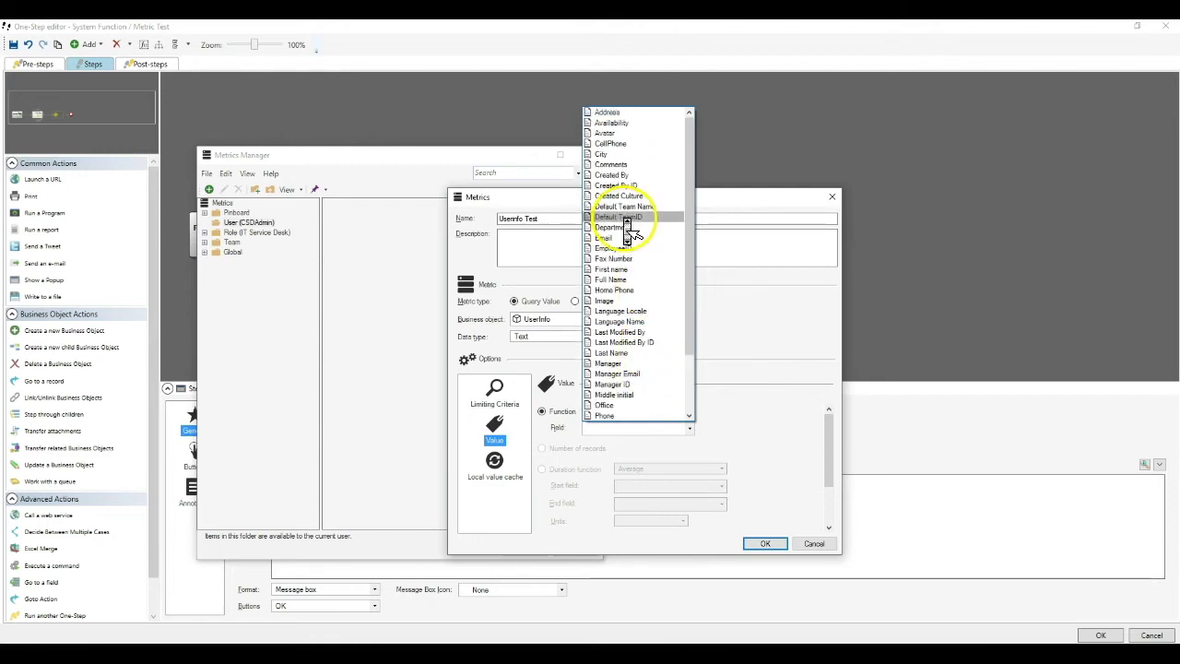
{"action": "left_click", "coordinate": [628, 176]}
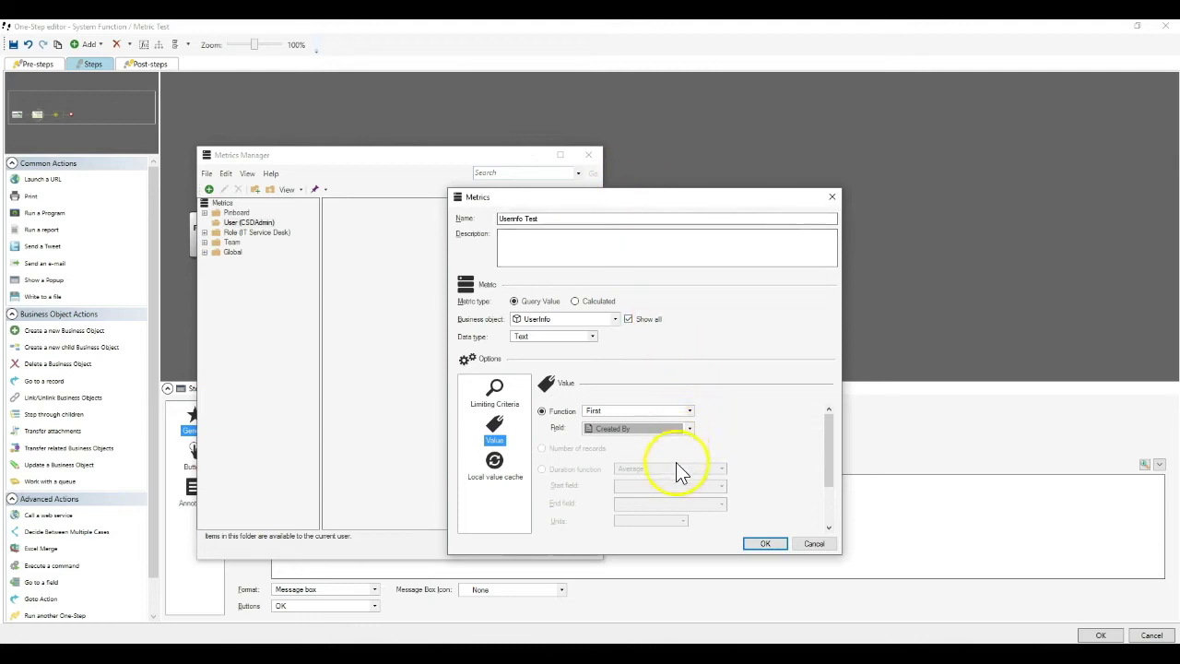
{"action": "left_click", "coordinate": [765, 545]}
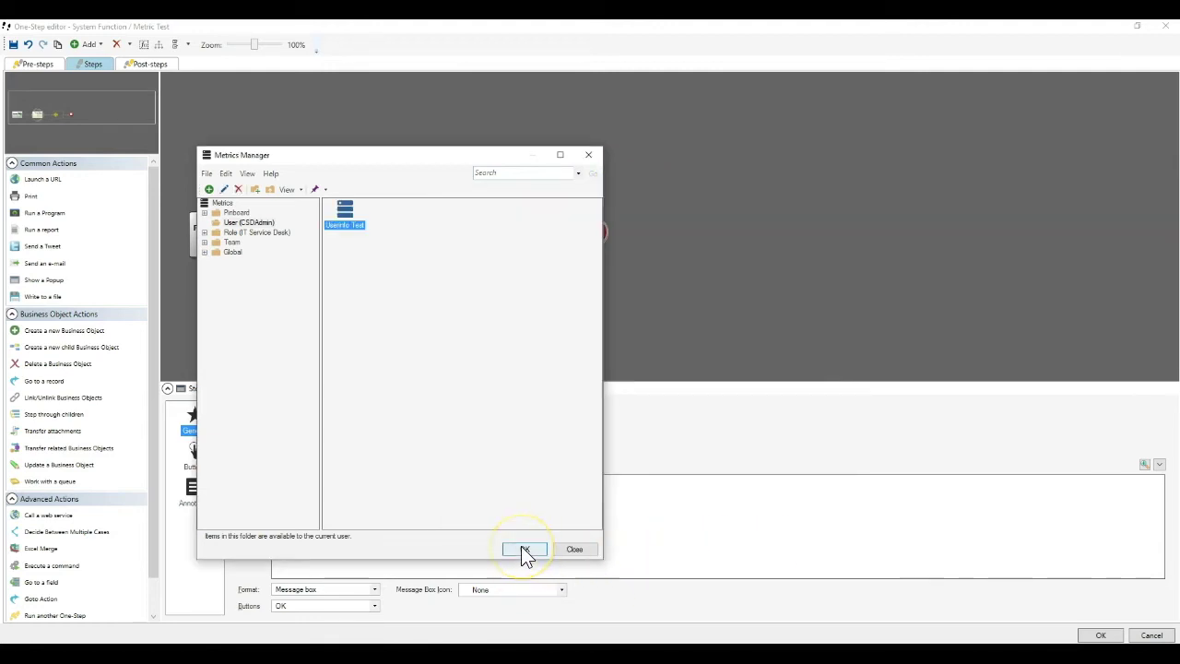
Step: Insert the Userinfo Test metric into the popup contents with its current value, reloading the cached value each time it is requested
{"action": "left_click", "coordinate": [523, 549]}
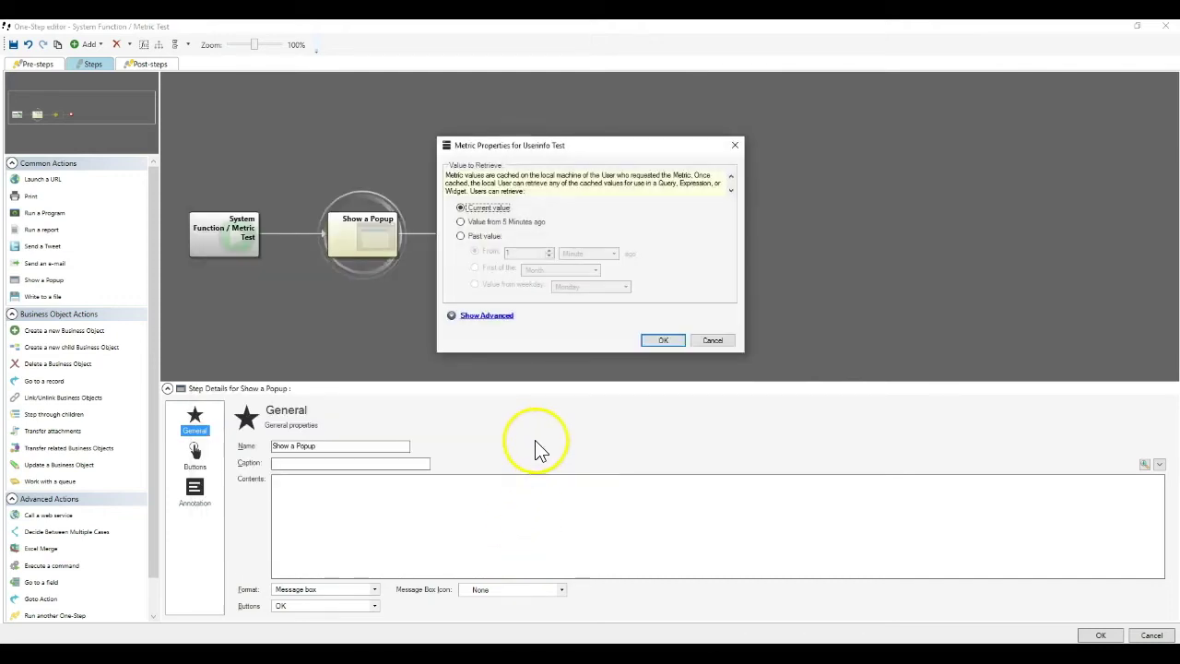
{"action": "left_click", "coordinate": [666, 340]}
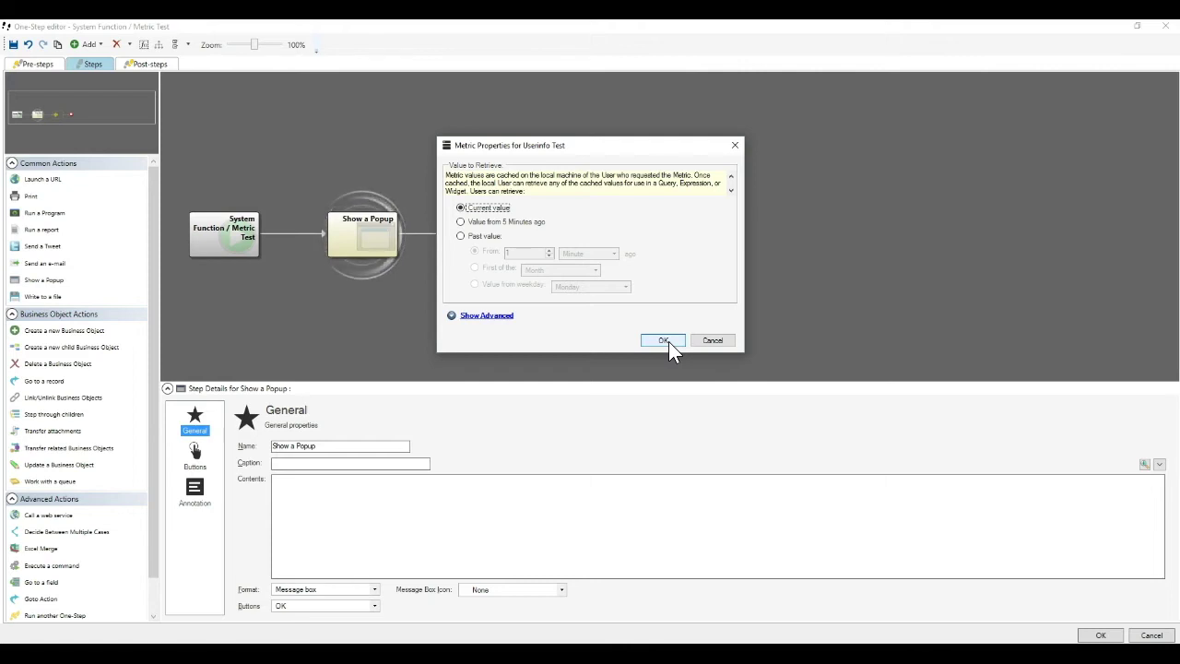
{"action": "left_click", "coordinate": [468, 208]}
{"action": "left_click", "coordinate": [499, 221]}
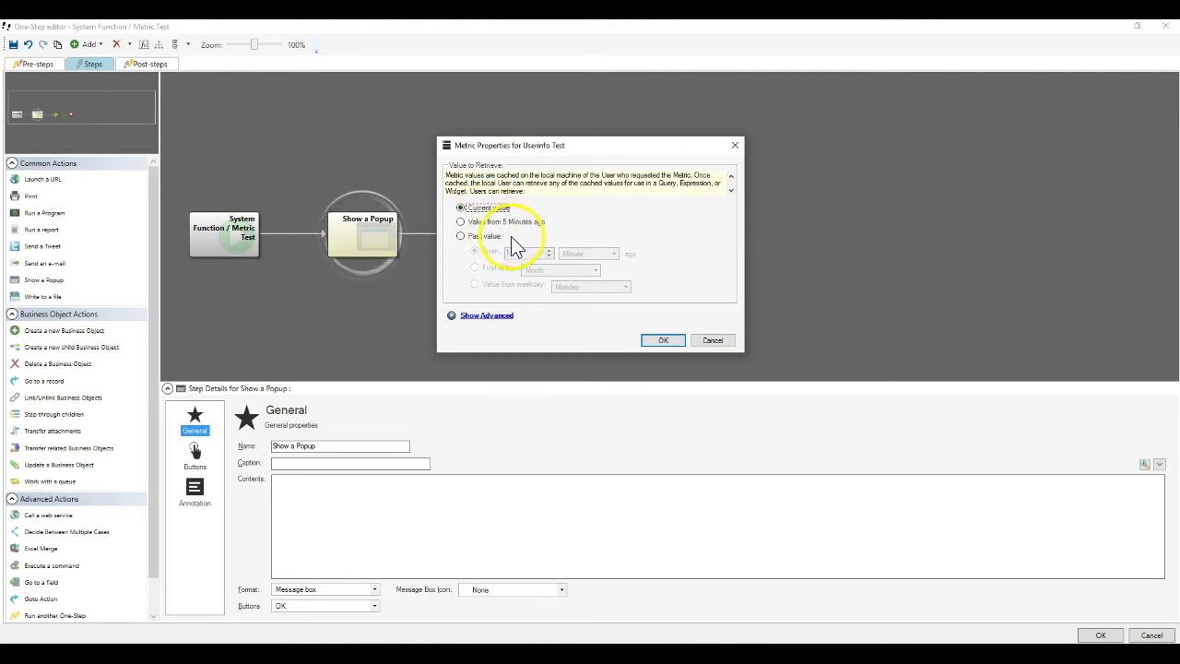
{"action": "left_click", "coordinate": [488, 315]}
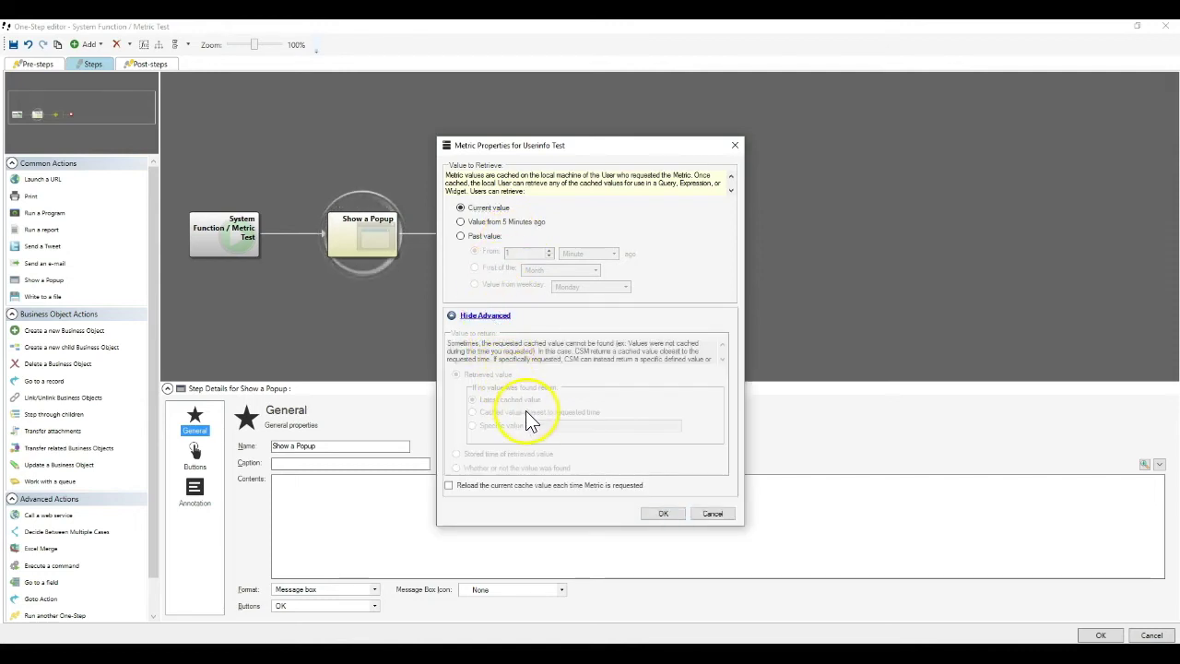
{"action": "left_click", "coordinate": [558, 486]}
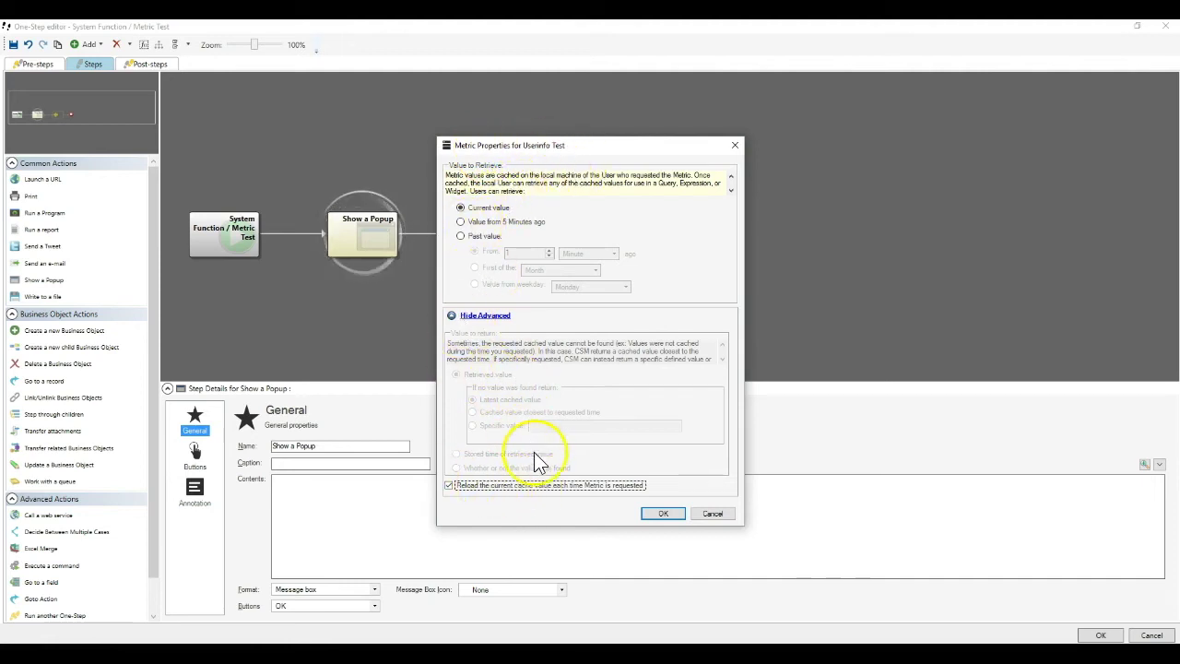
{"action": "left_click", "coordinate": [663, 514]}
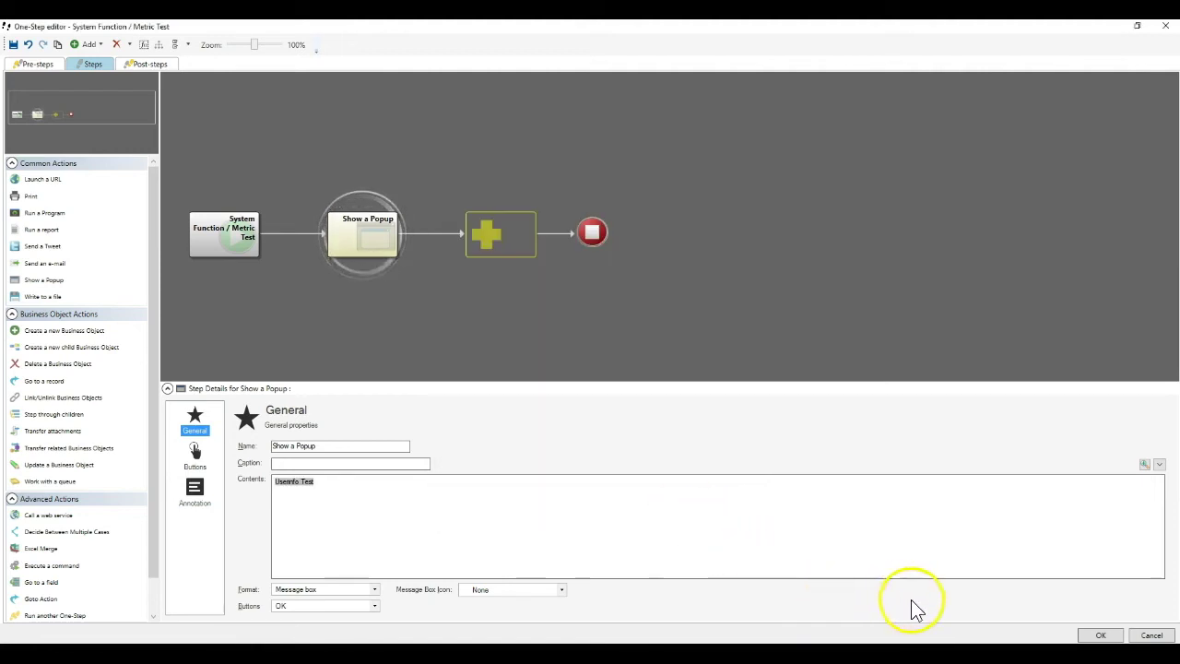
Step: Save and run the System Function / Metric Test One-Step, and dismiss its popup
{"action": "left_click", "coordinate": [1097, 635]}
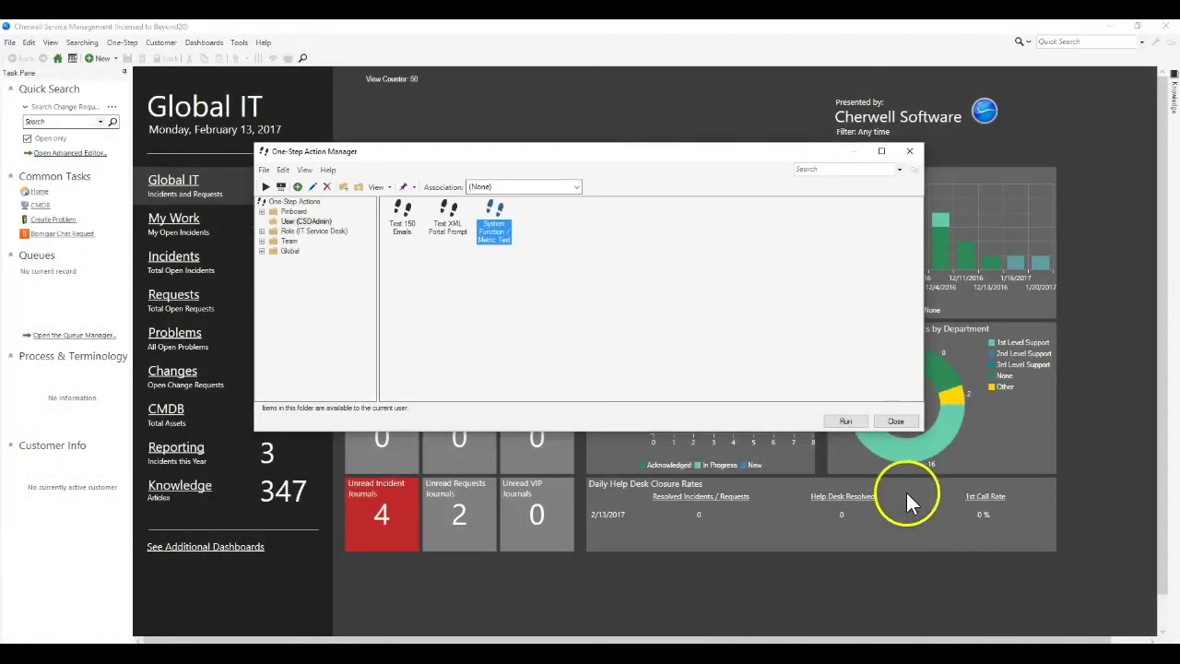
{"action": "left_click", "coordinate": [845, 421]}
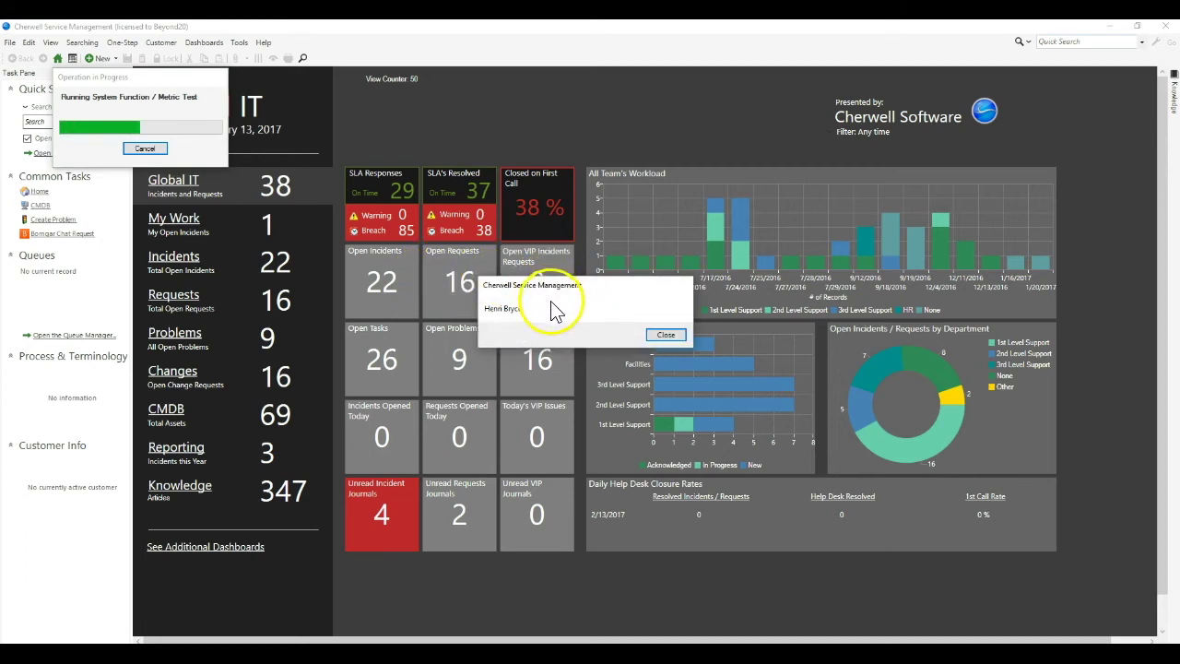
{"action": "left_click", "coordinate": [676, 339]}
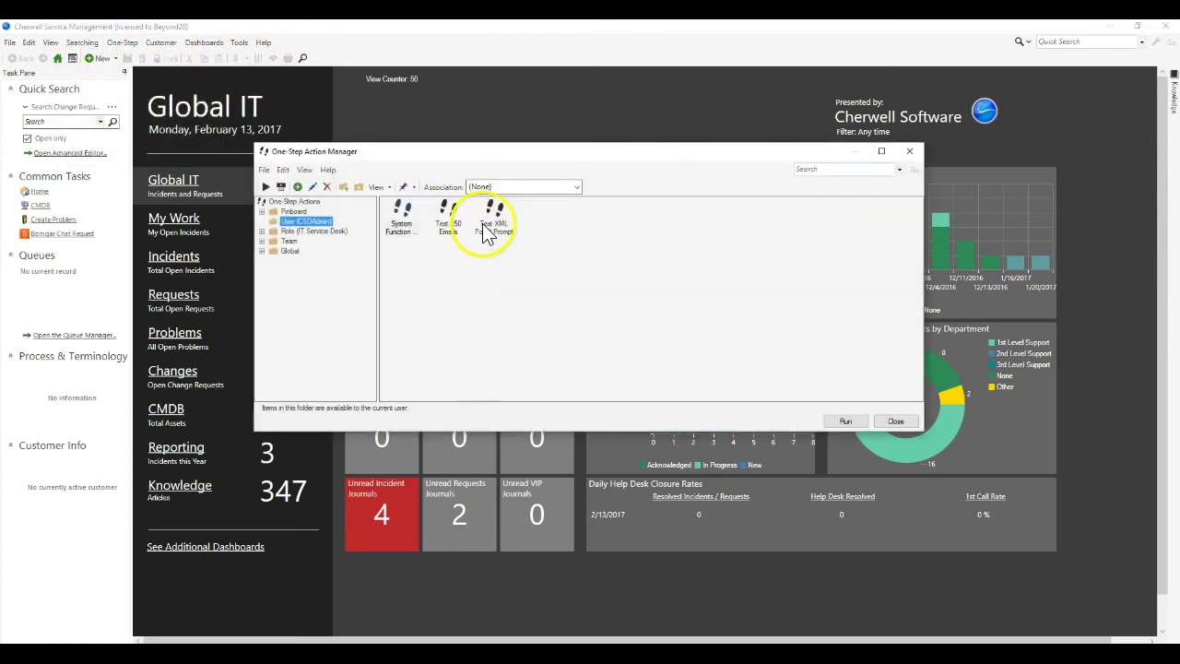
Step: Reopen the System Function / Metric Test One-Step for editing and select its Show a Popup step
{"action": "right_click", "coordinate": [413, 242]}
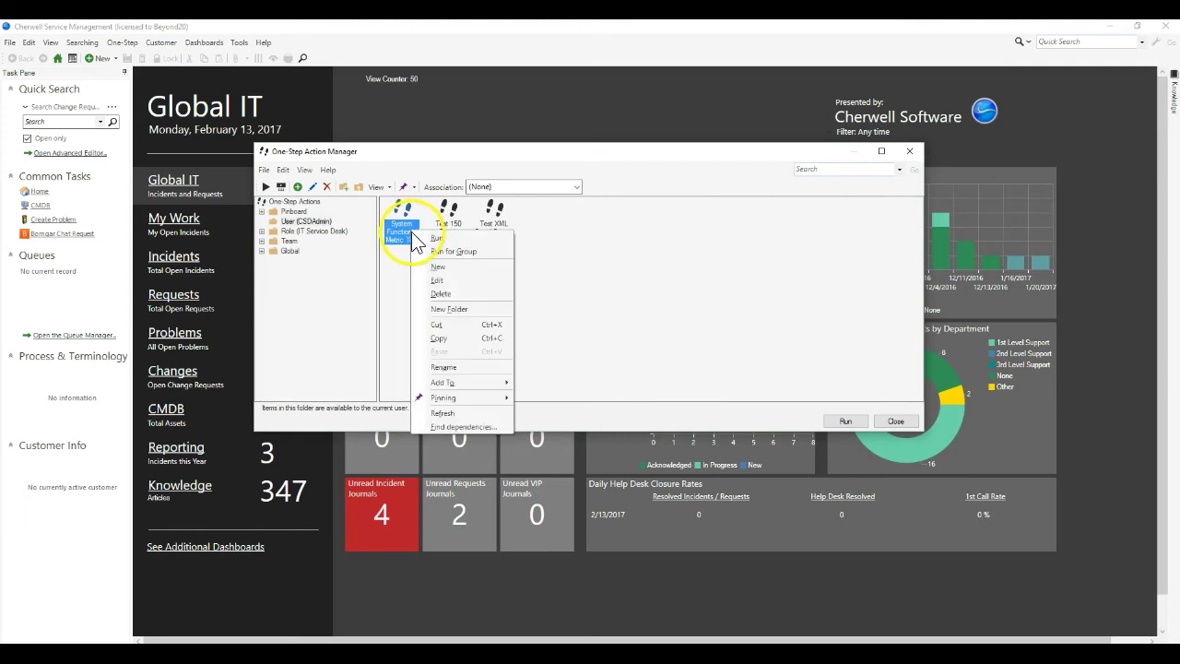
{"action": "left_click", "coordinate": [437, 280]}
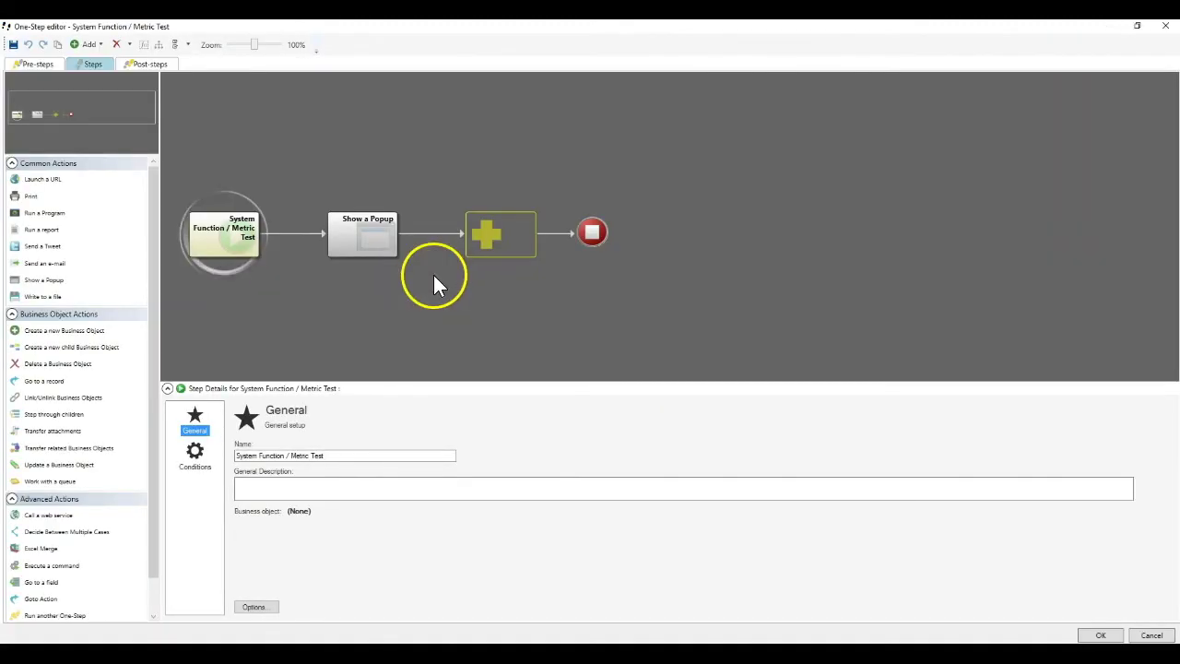
{"action": "left_click", "coordinate": [386, 245]}
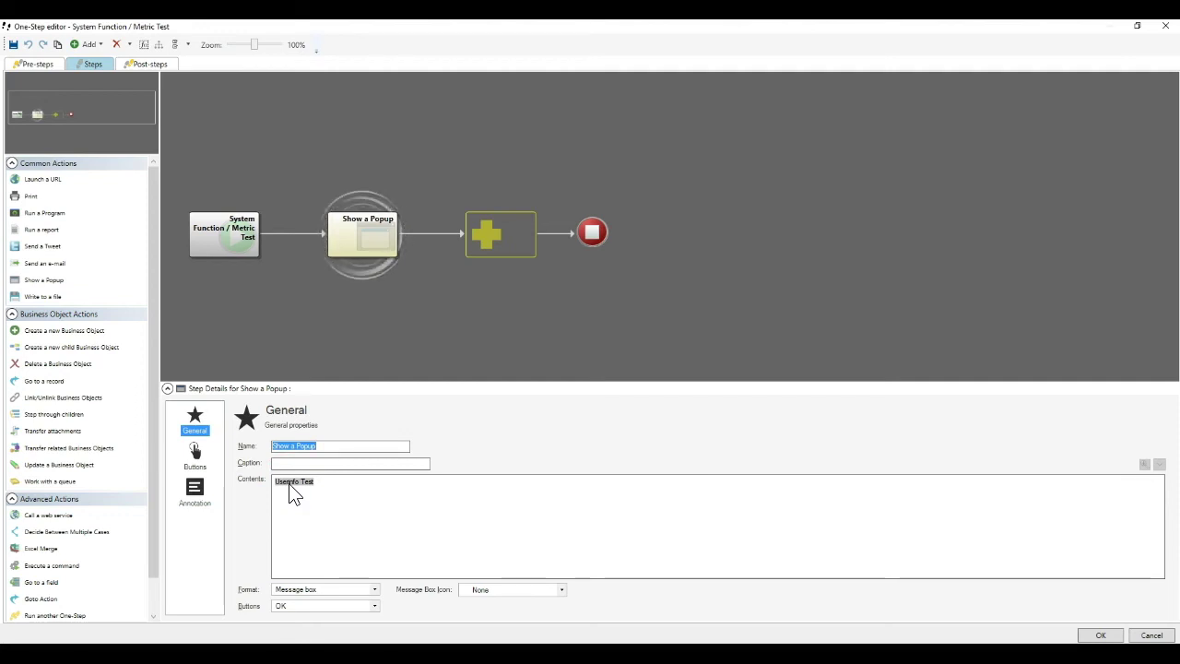
Step: Add the Userinfo Test metric a second time after the existing one in the popup contents, and save the One-Step
{"action": "left_click", "coordinate": [351, 484]}
{"action": "right_click", "coordinate": [351, 484]}
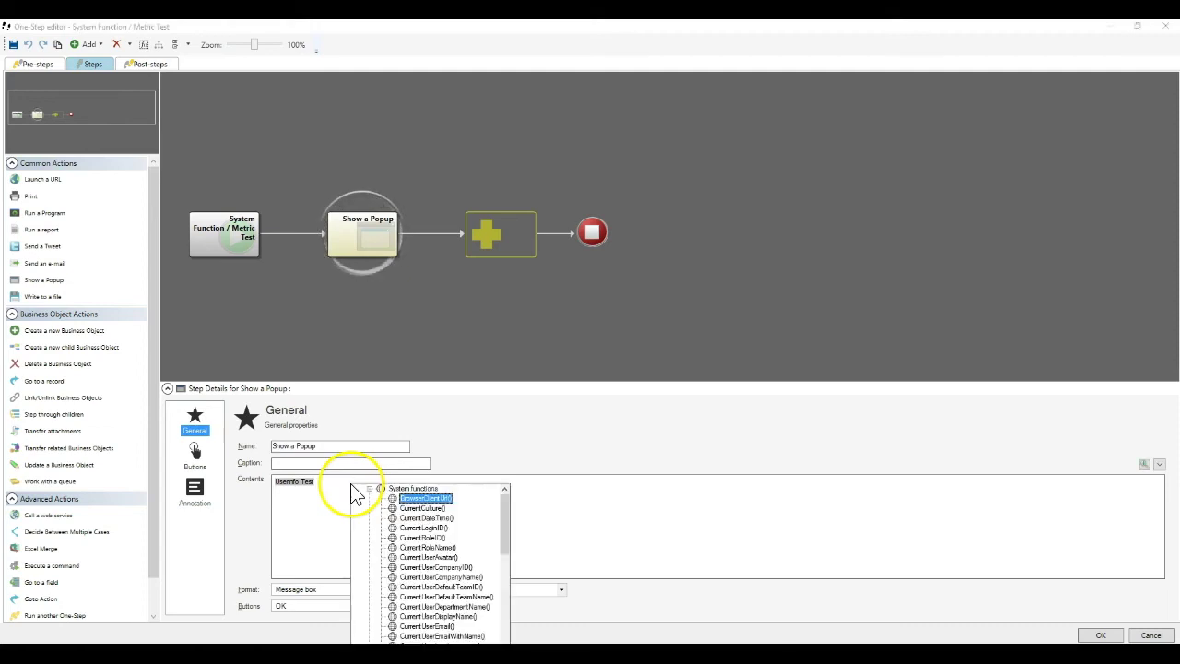
{"action": "double_click", "coordinate": [405, 491]}
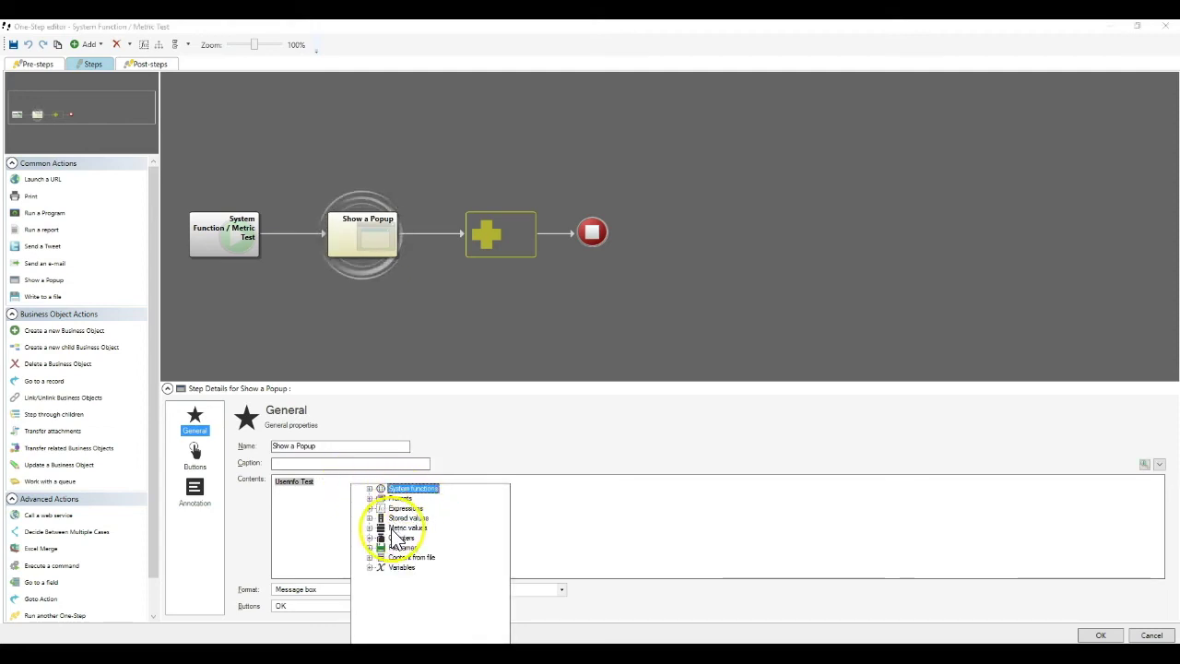
{"action": "double_click", "coordinate": [398, 527]}
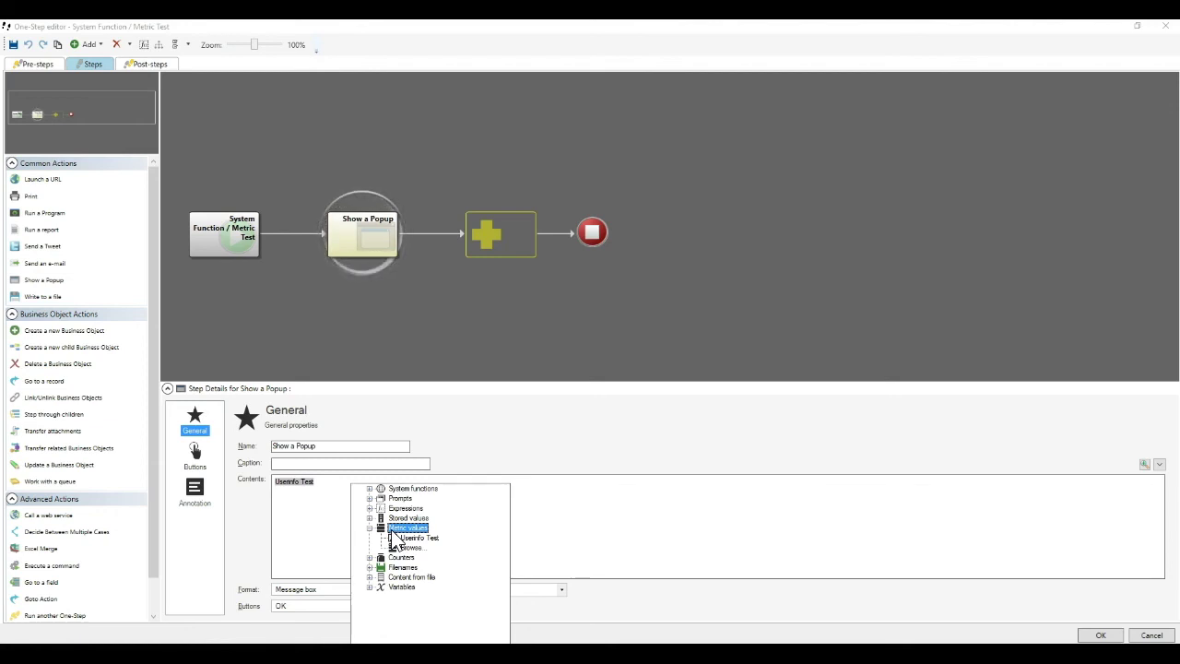
{"action": "left_click", "coordinate": [406, 549]}
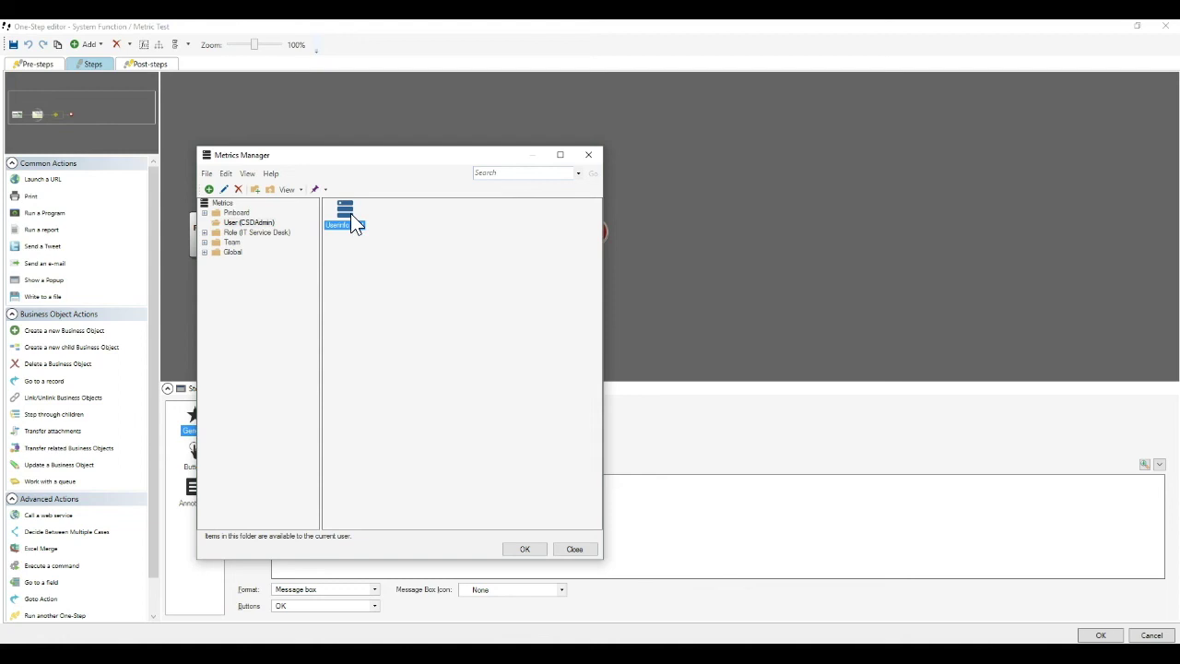
{"action": "double_click", "coordinate": [351, 219]}
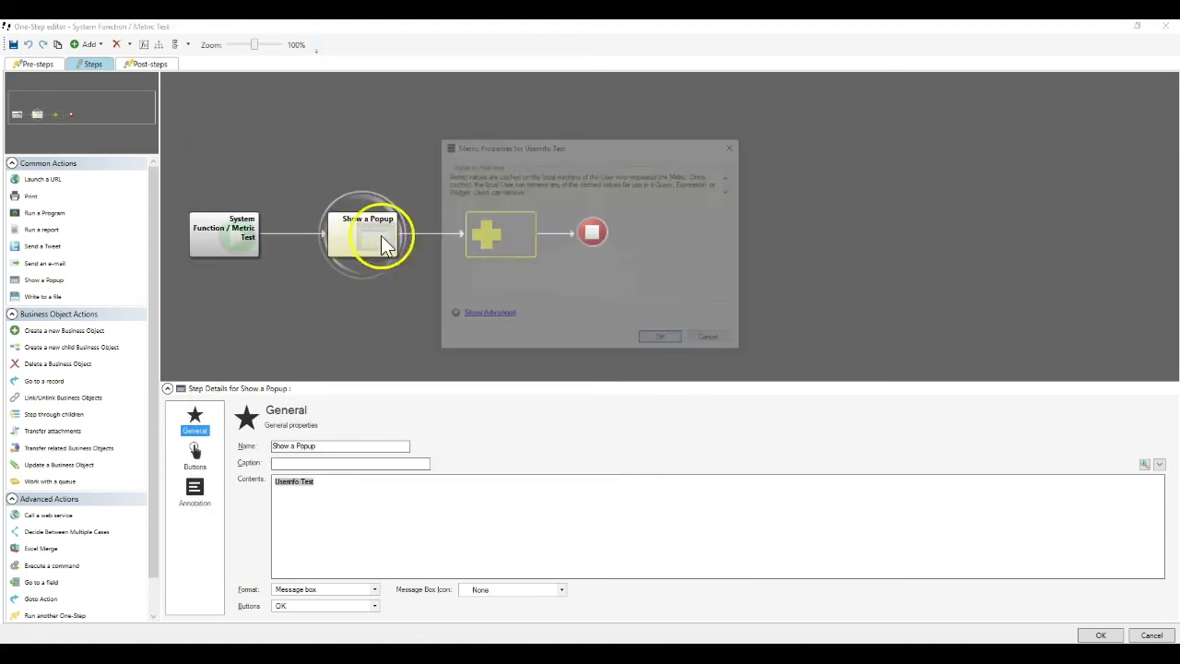
{"action": "left_click", "coordinate": [648, 343]}
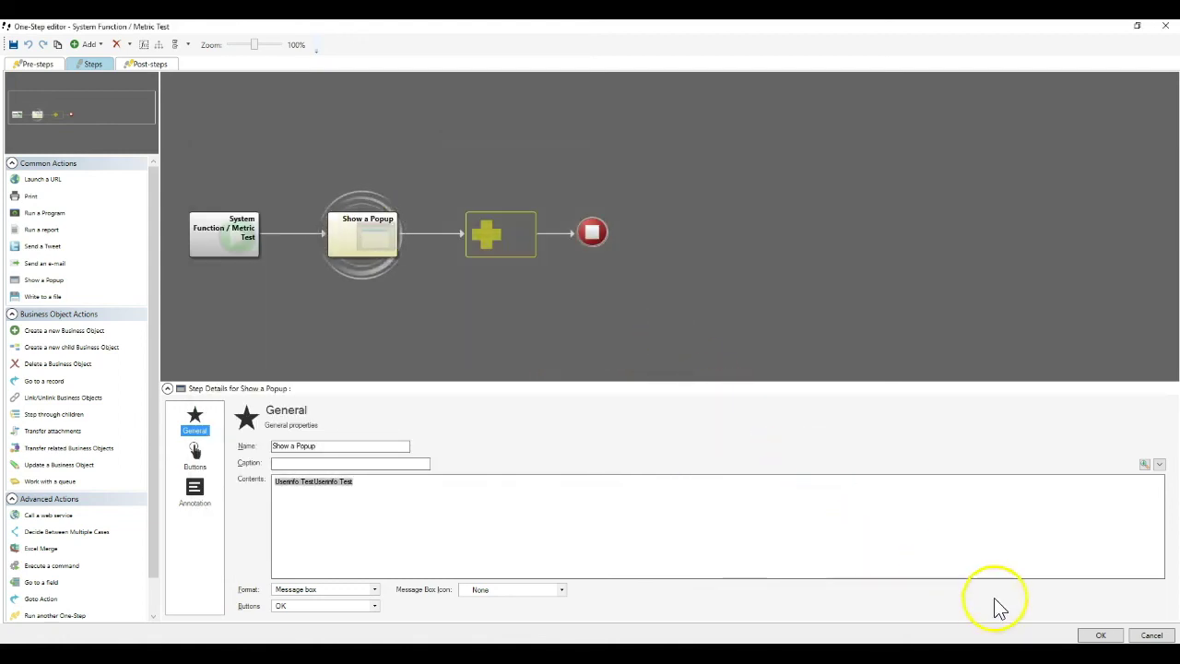
{"action": "left_click", "coordinate": [1100, 635]}
{"action": "left_click", "coordinate": [762, 340]}
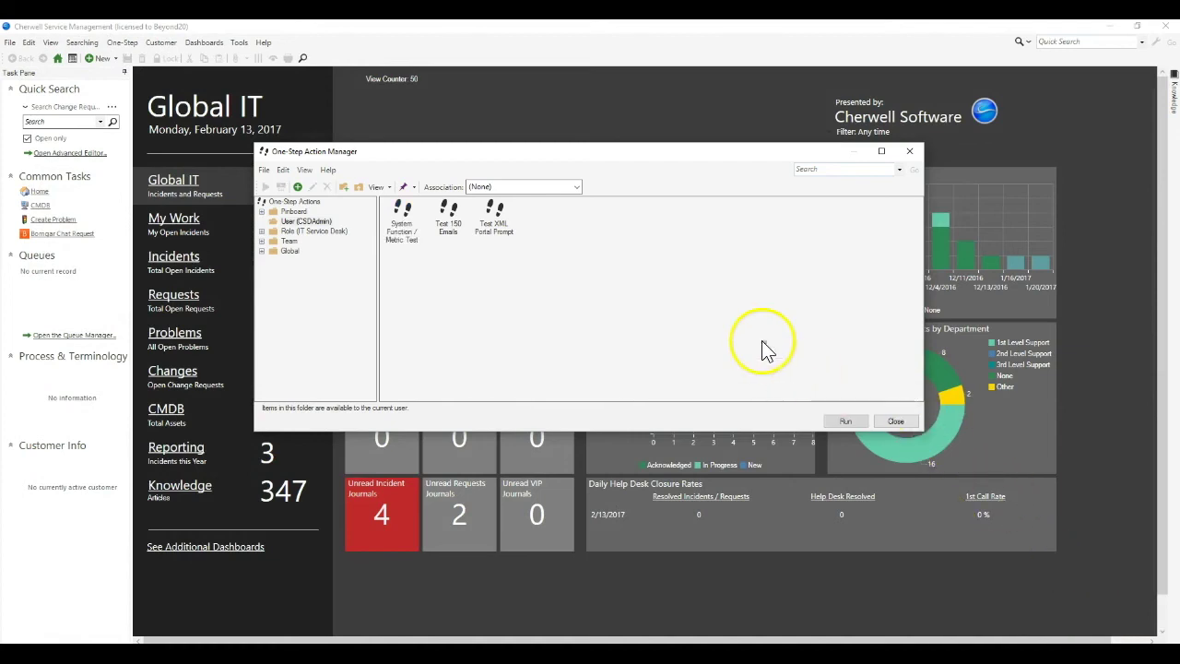